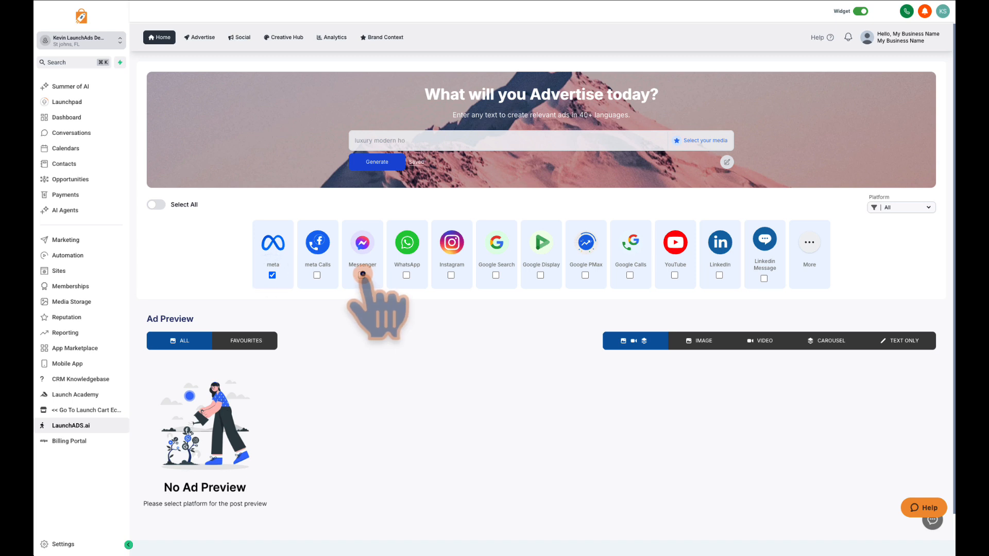
Keep only Meta selected as the platform and enter the ad prompt "End of Year special - $100 off Business Builders Success".
{"action": "left_click", "coordinate": [451, 275]}
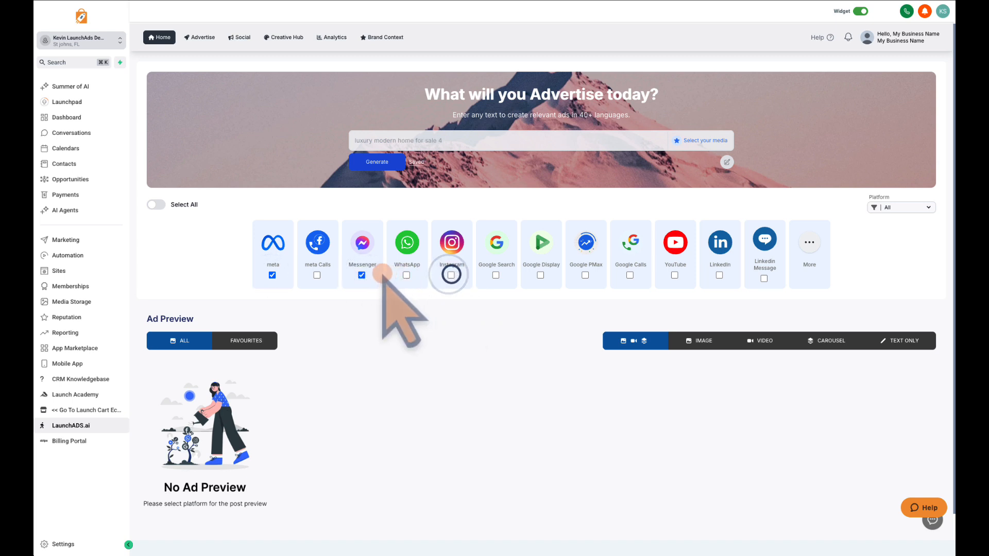
{"action": "left_click", "coordinate": [361, 275]}
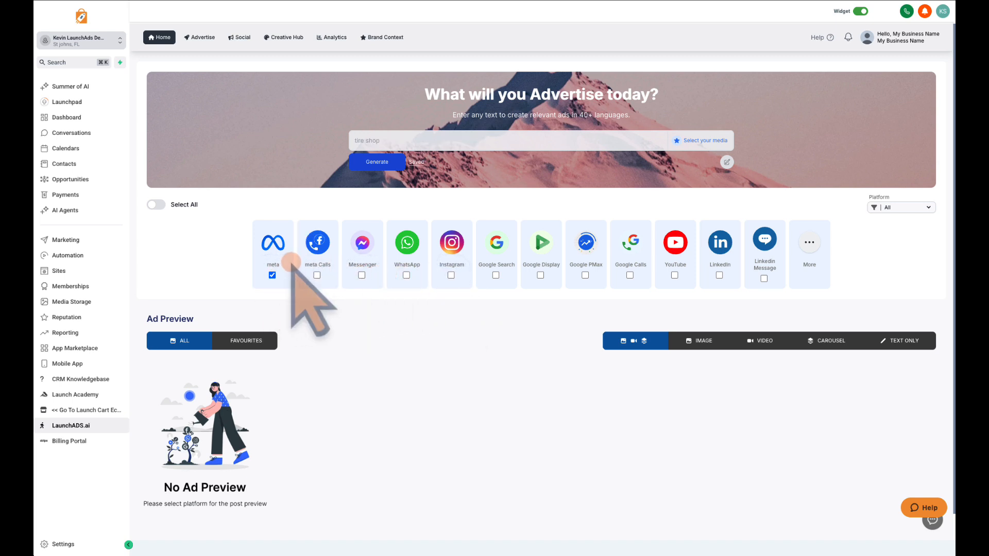
{"action": "left_click", "coordinate": [360, 140]}
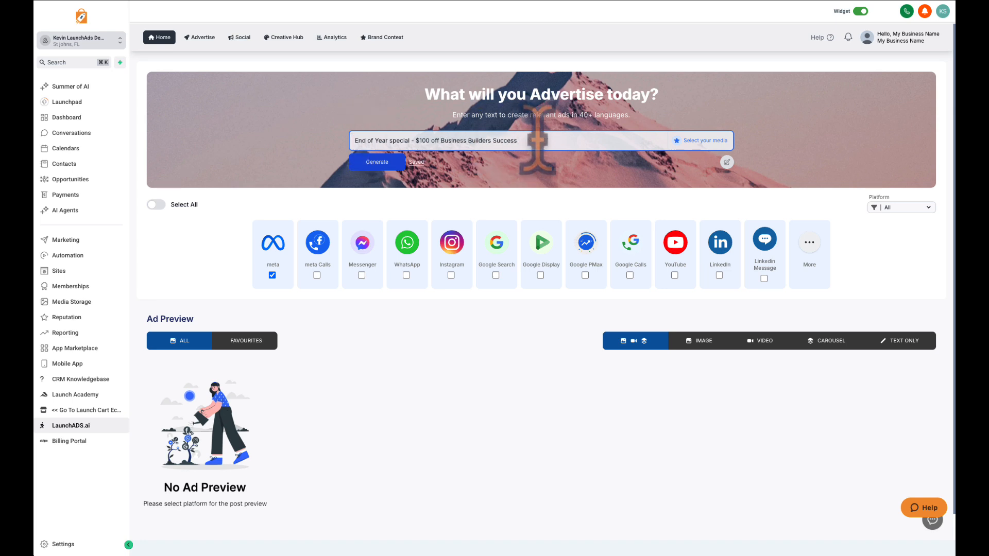
Generate a 9:16 ad image of "A middle age man working in his home office. - inspiring workspace" with the message "Build your business, thrive together".
{"action": "left_click", "coordinate": [687, 139]}
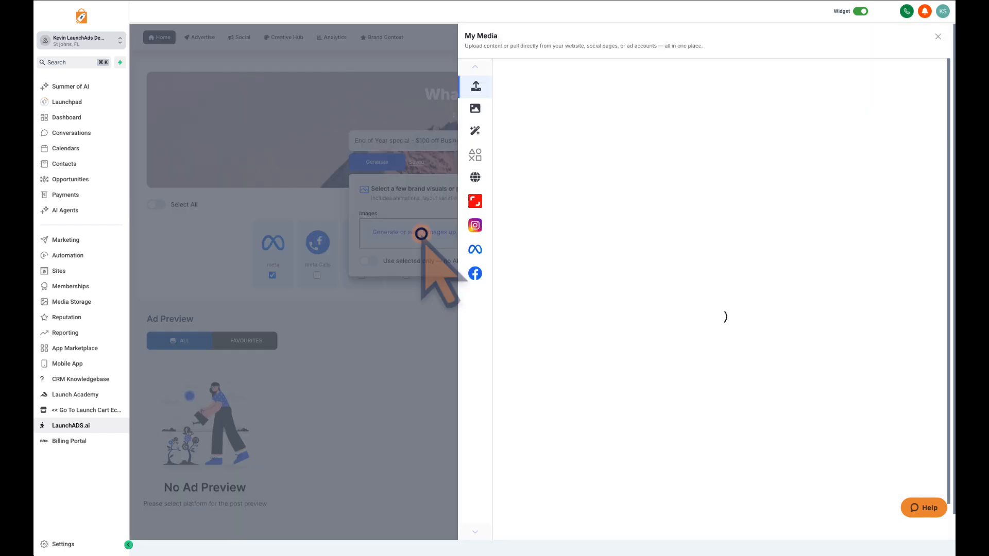
{"action": "left_click", "coordinate": [420, 232]}
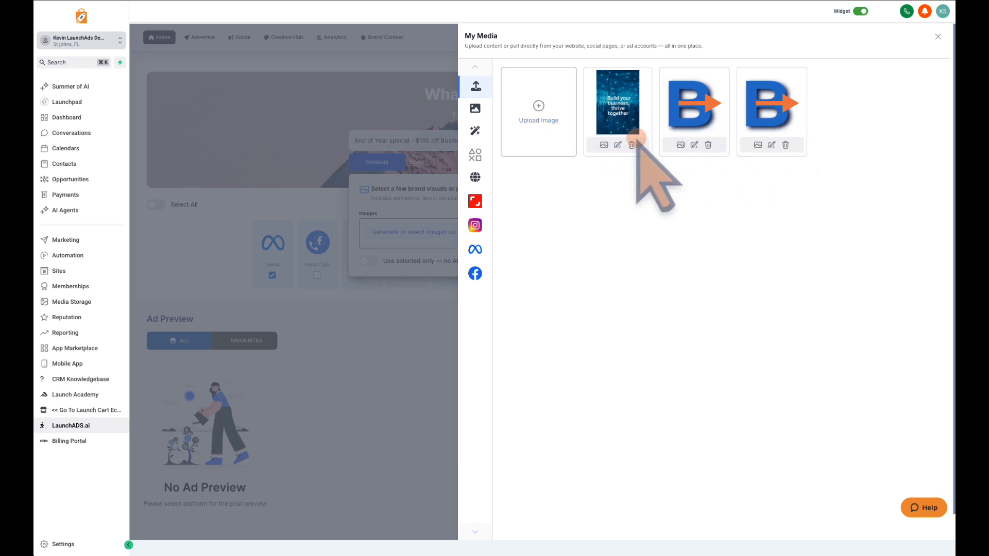
{"action": "left_click", "coordinate": [476, 108]}
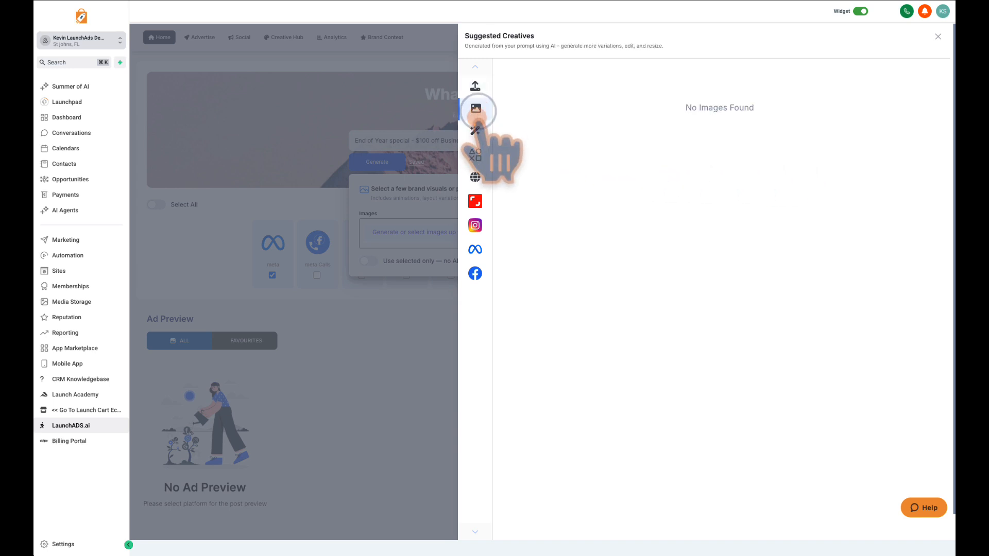
{"action": "left_click", "coordinate": [475, 130]}
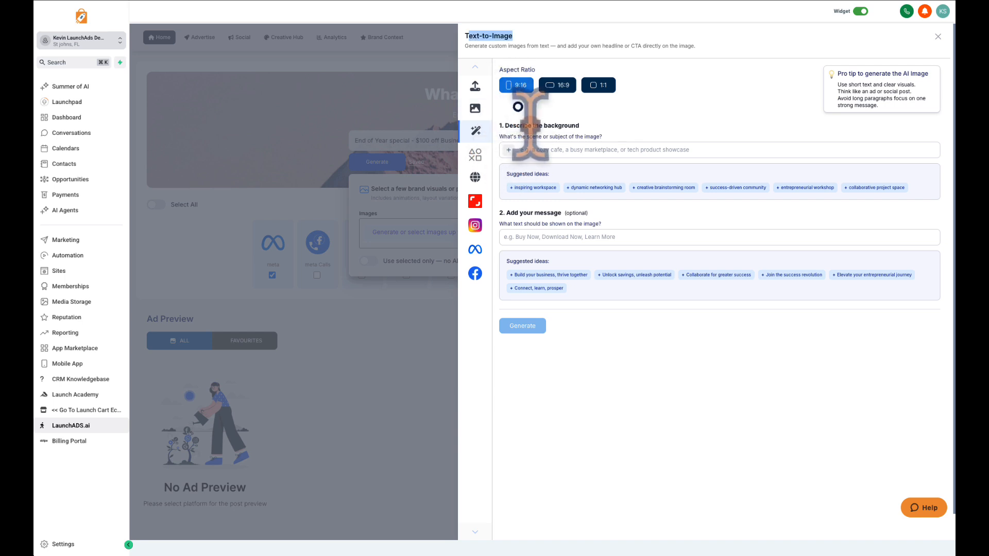
{"action": "type", "text": "A"}
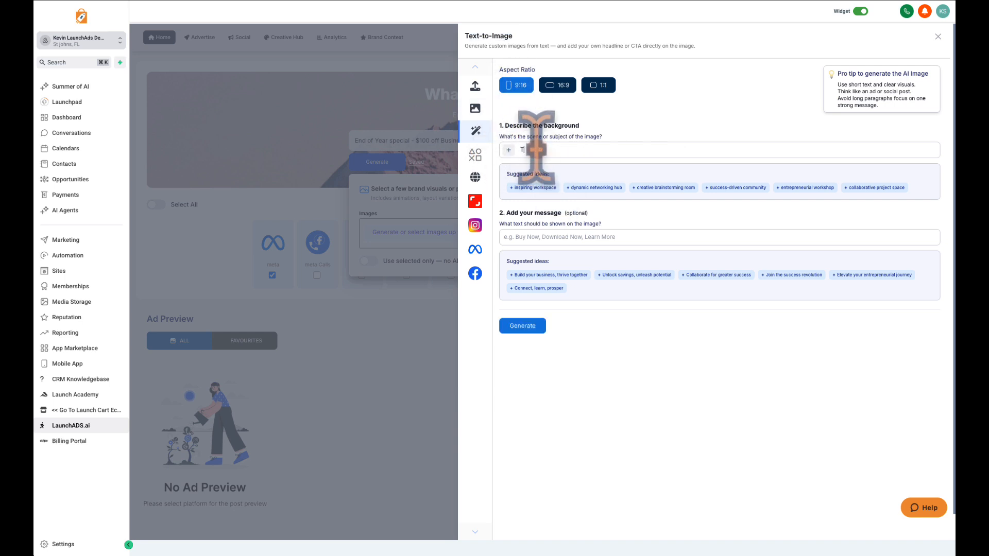
{"action": "key", "text": "BackSpace"}
{"action": "type", "text": "A"}
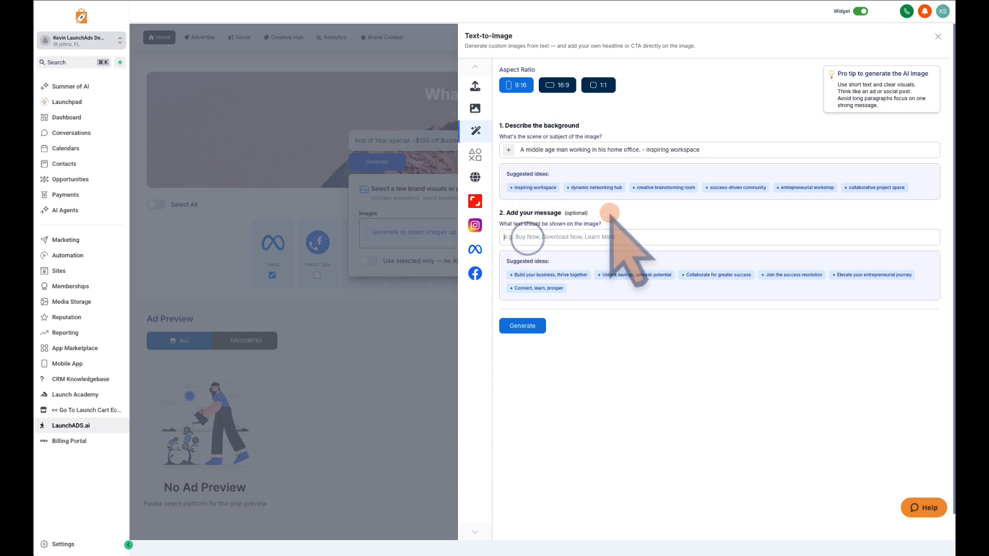
{"action": "left_click", "coordinate": [550, 274]}
{"action": "left_click", "coordinate": [531, 325]}
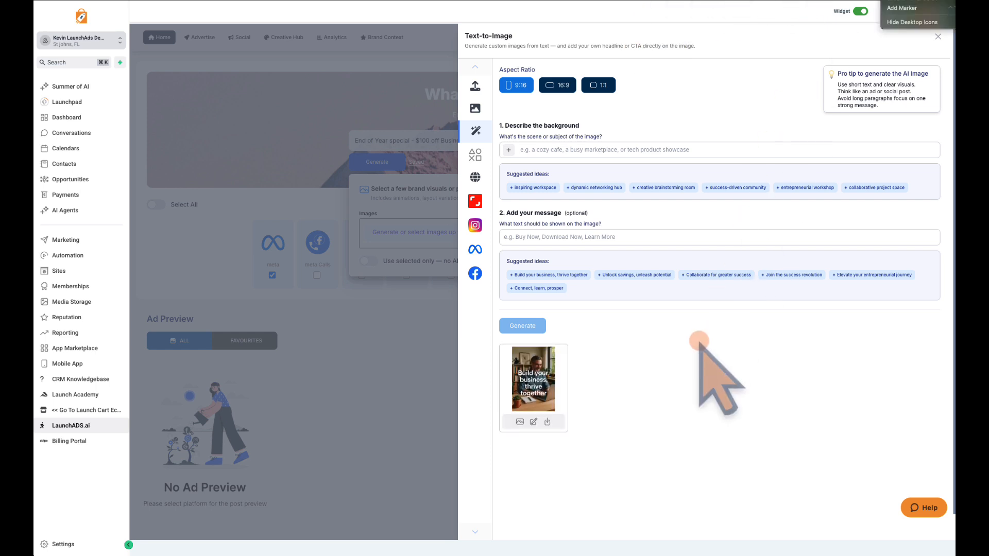
{"action": "left_click", "coordinate": [691, 341]}
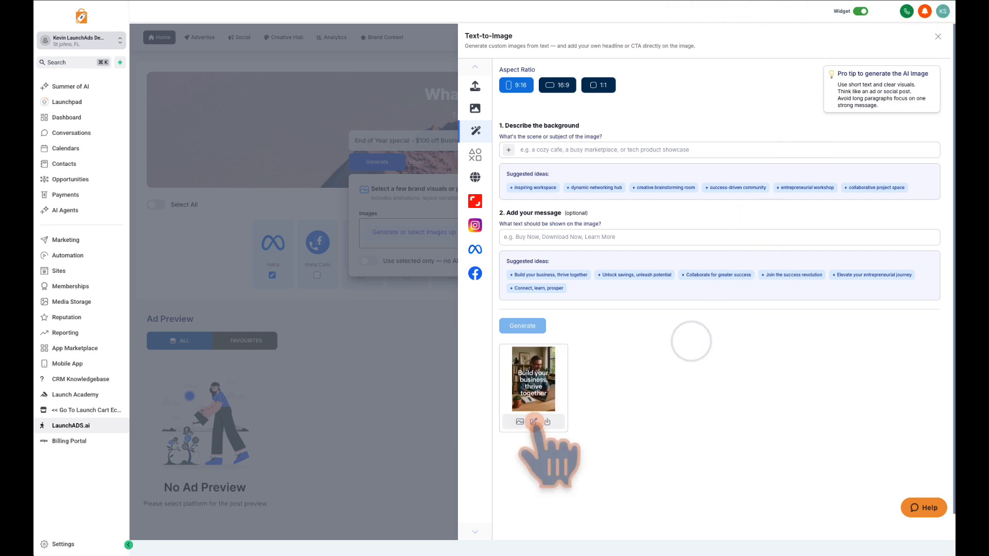
Edit the generated image, placing the uploaded blue B arrow logo small in its lower-right corner, and save the design.
{"action": "left_click", "coordinate": [533, 421]}
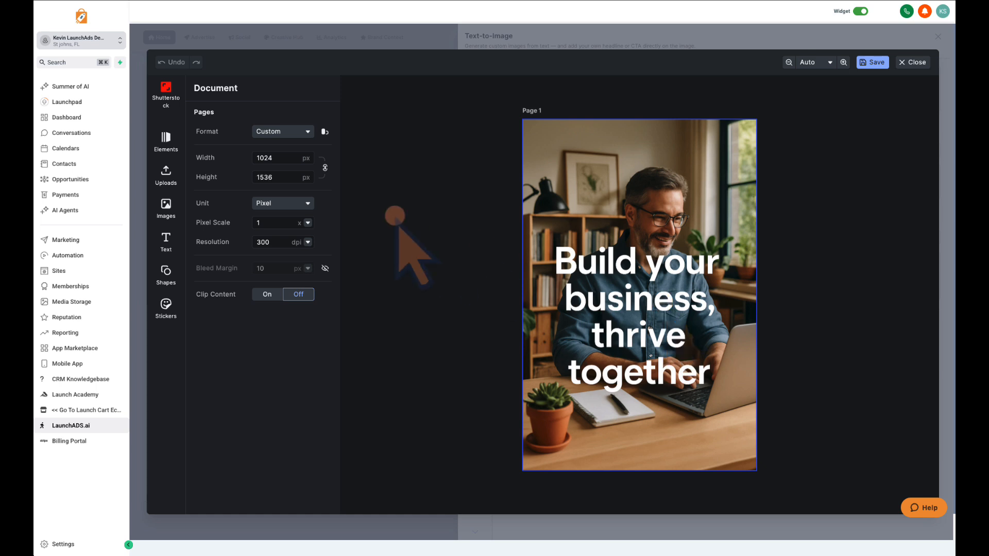
{"action": "left_click", "coordinate": [166, 138]}
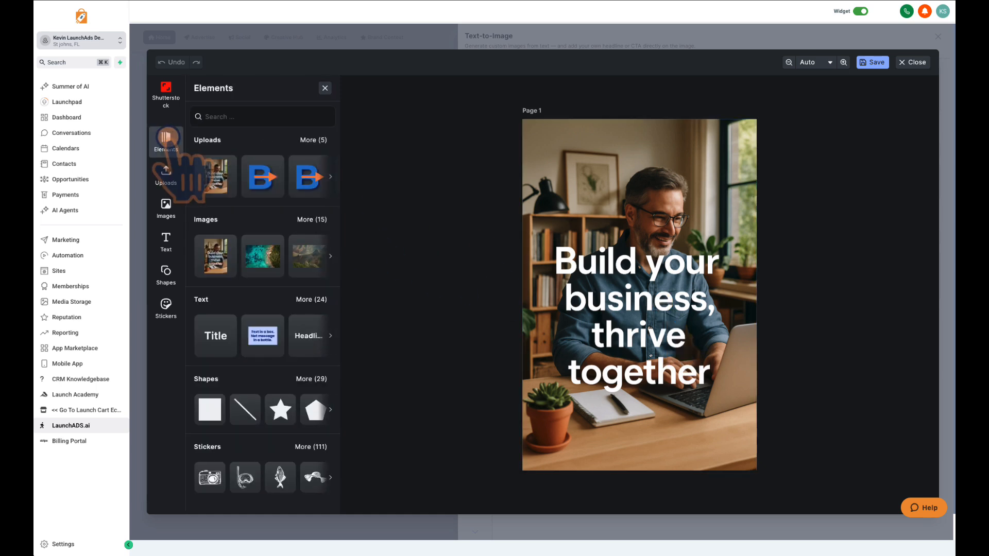
{"action": "left_click", "coordinate": [260, 175]}
{"action": "left_click_drag", "start_coordinate": [561, 219], "coordinate": [745, 451]}
{"action": "left_click", "coordinate": [614, 242]}
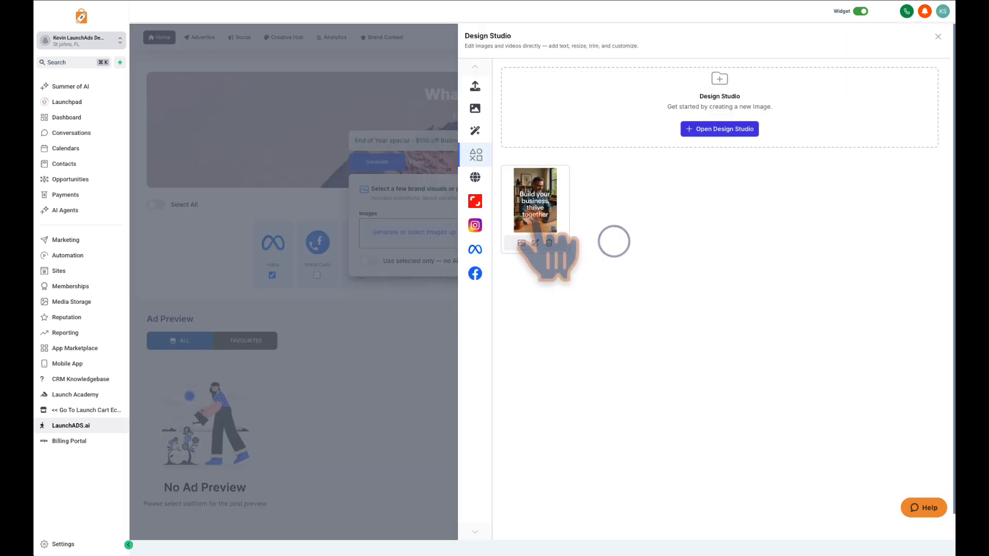
Add the image with the logo to the selected ad images, including a version cropped to 9:16.
{"action": "left_click", "coordinate": [533, 216]}
{"action": "left_click", "coordinate": [521, 243]}
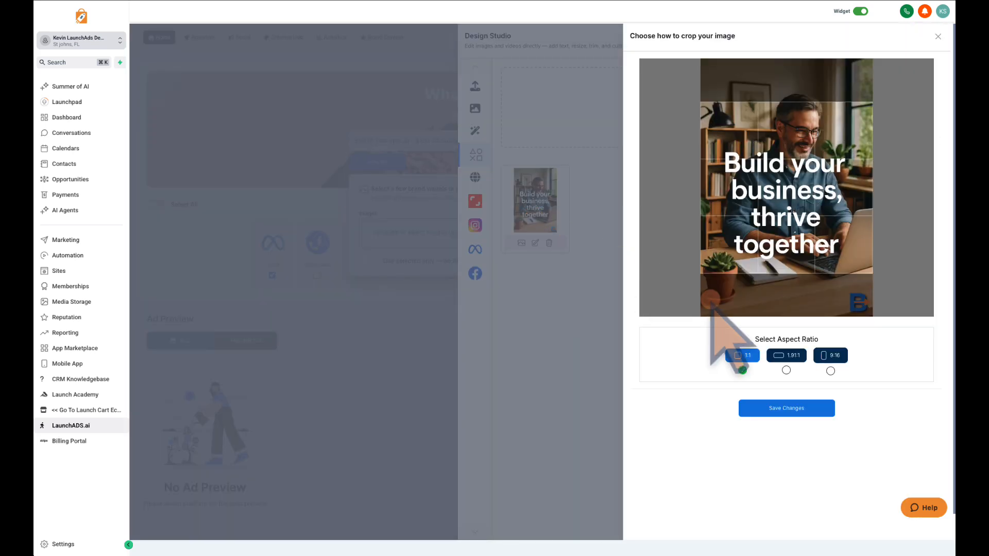
{"action": "left_click", "coordinate": [830, 356]}
{"action": "left_click", "coordinate": [796, 408]}
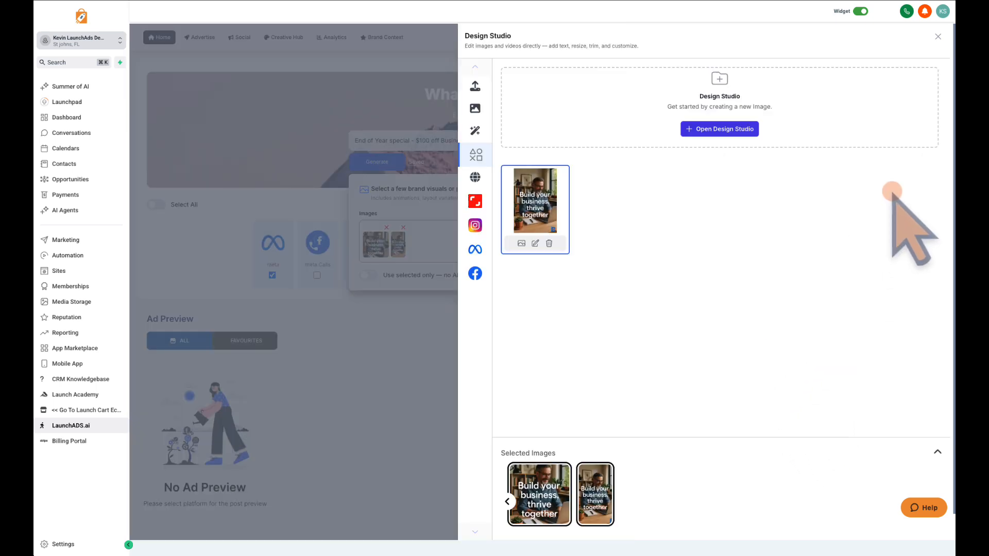
Close the media library, confirm the selected images and generate the ad creative.
{"action": "left_click", "coordinate": [938, 36]}
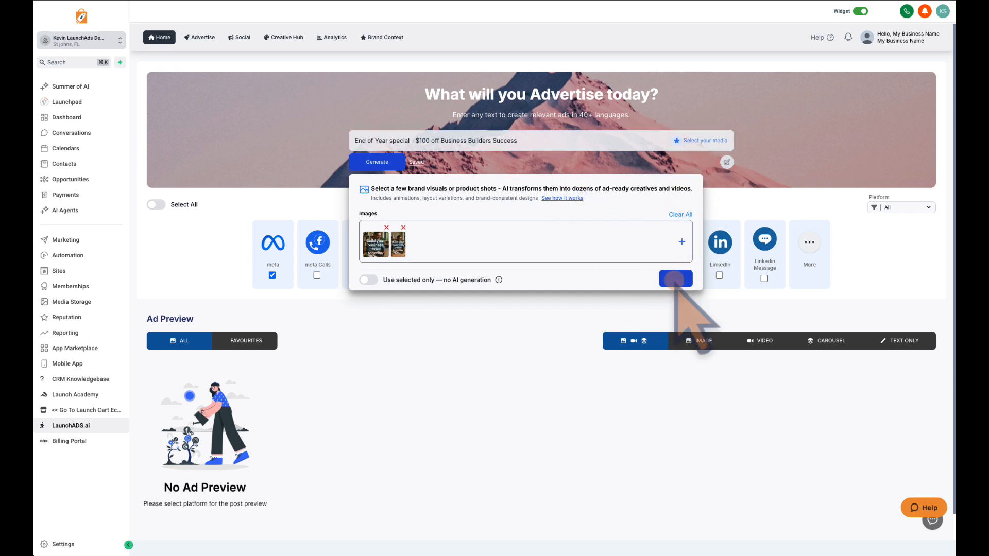
{"action": "left_click", "coordinate": [674, 279]}
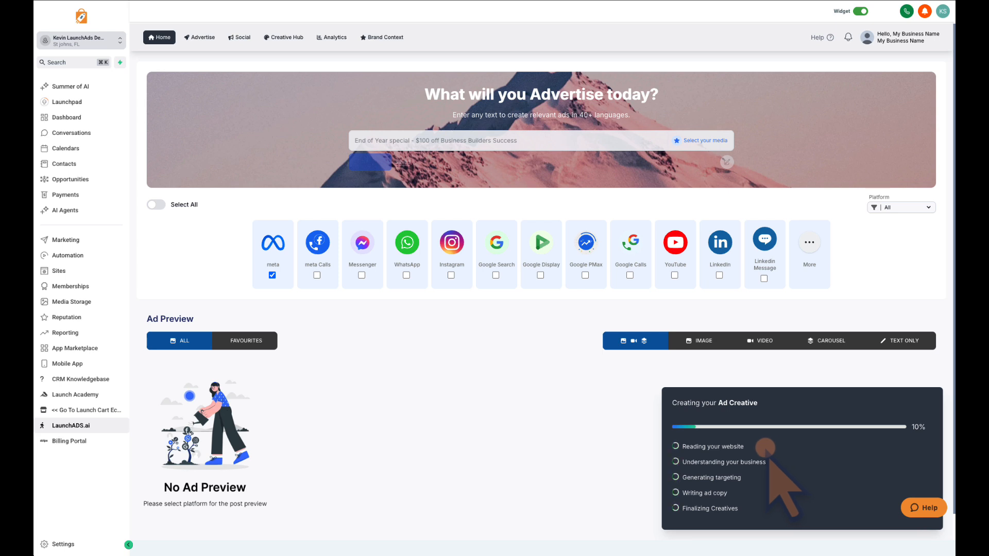
{"action": "left_click_drag", "start_coordinate": [766, 447], "coordinate": [684, 444]}
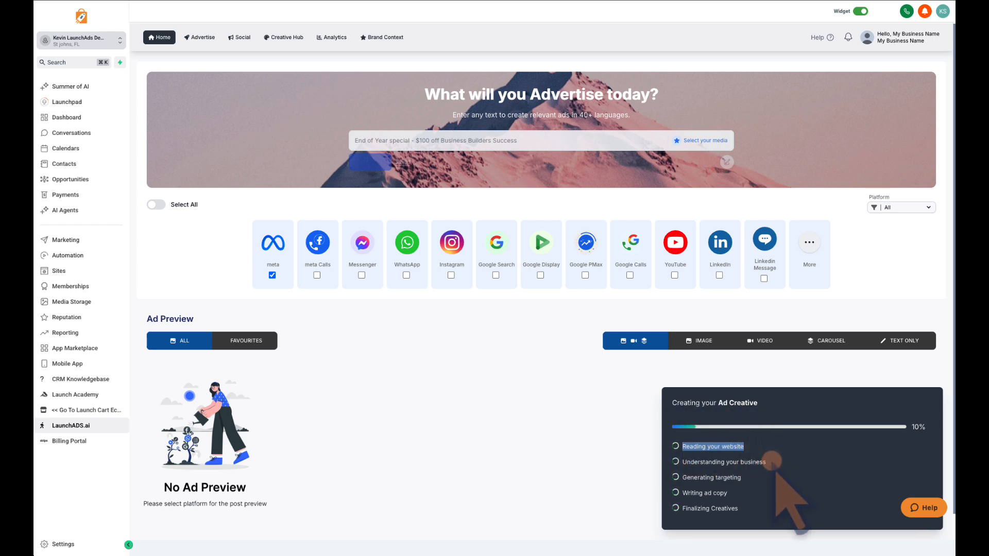
{"action": "left_click_drag", "start_coordinate": [772, 462], "coordinate": [694, 477]}
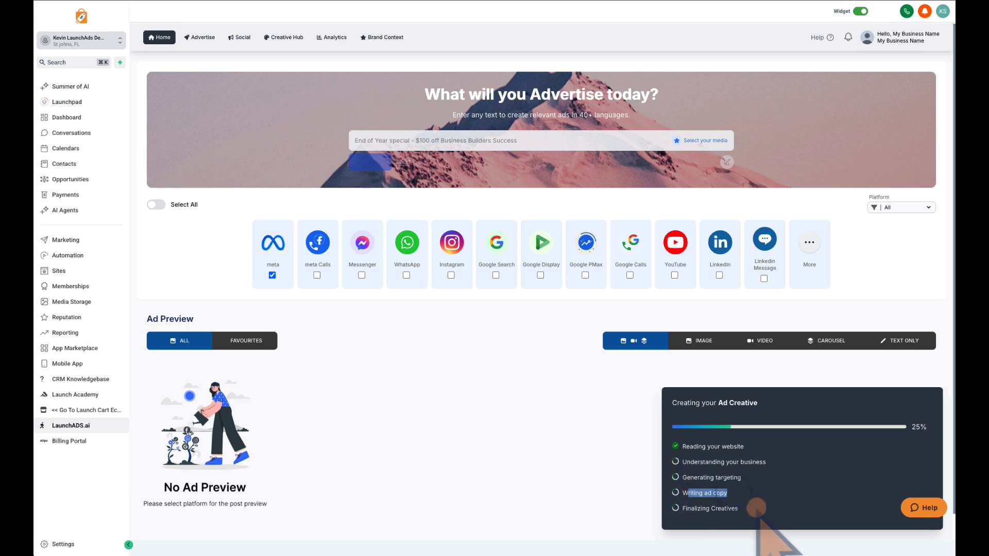
{"action": "left_click_drag", "start_coordinate": [750, 509], "coordinate": [698, 508]}
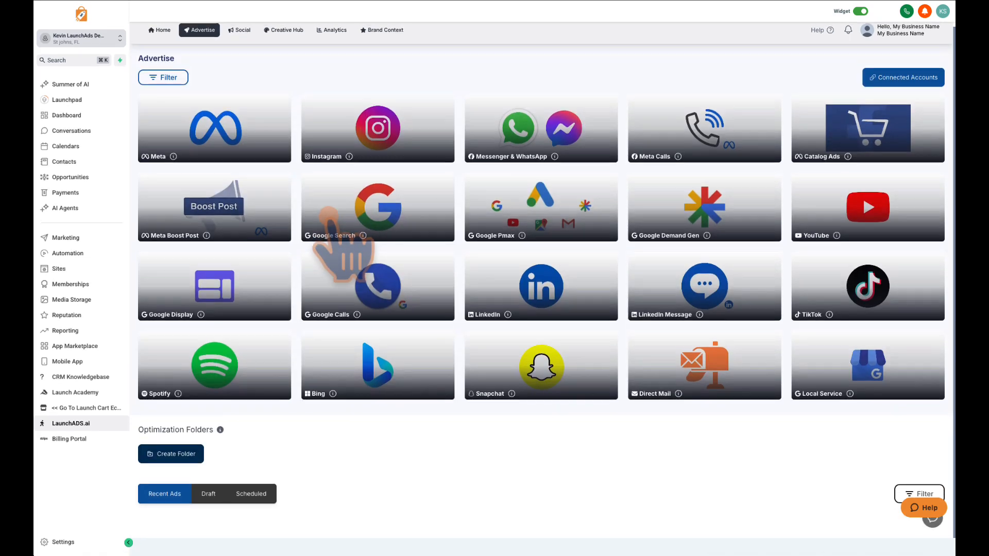
Start a new Meta ad campaign with Traffic as its goal.
{"action": "left_click", "coordinate": [234, 144]}
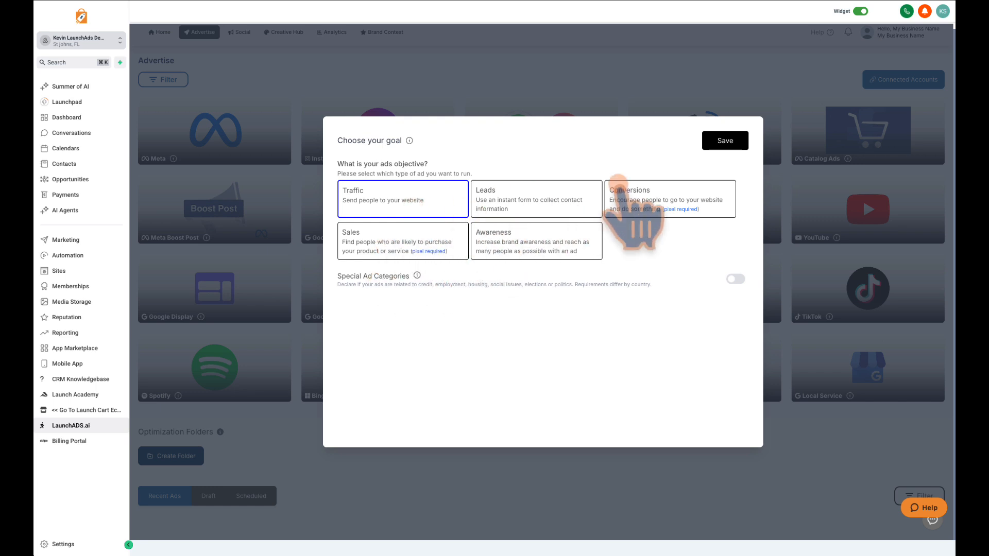
{"action": "left_click", "coordinate": [618, 186]}
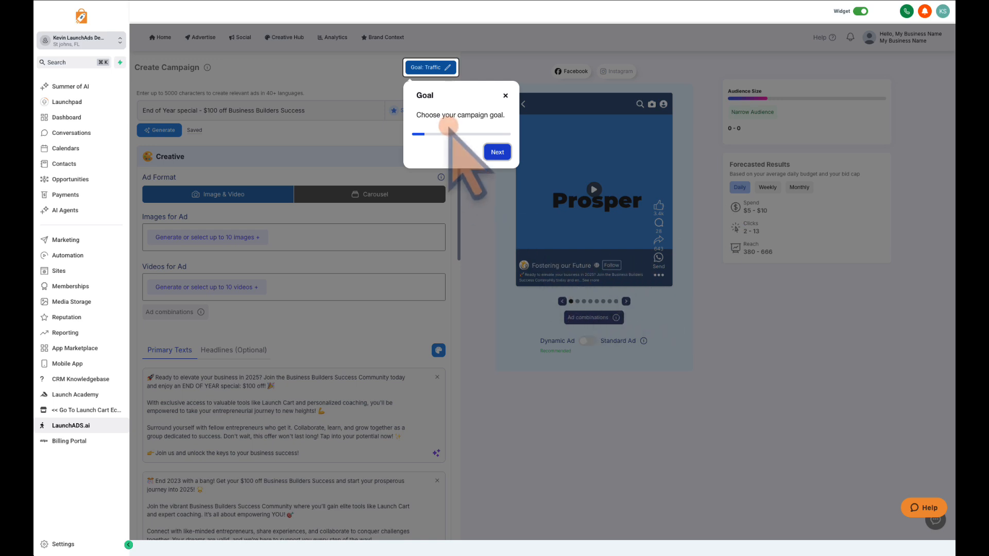
Go through the guided tour of the campaign form from the goal and prompt to the budget and optional settings.
{"action": "left_click", "coordinate": [497, 152]}
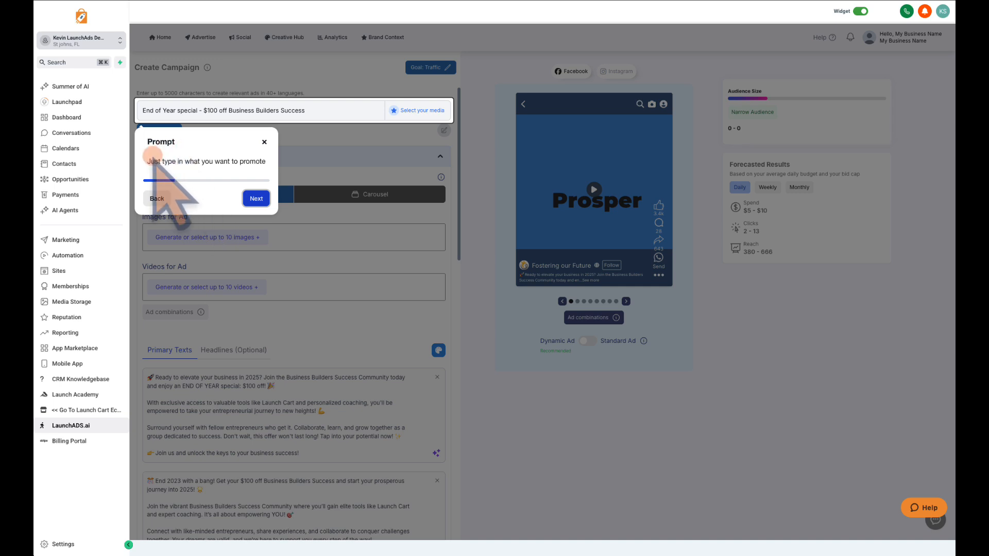
{"action": "left_click", "coordinate": [247, 199]}
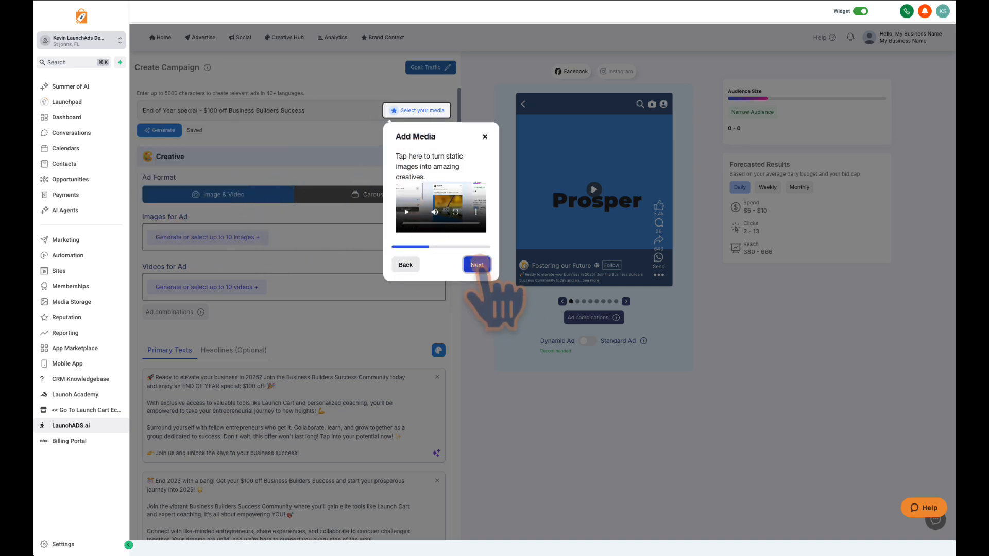
{"action": "left_click", "coordinate": [472, 262]}
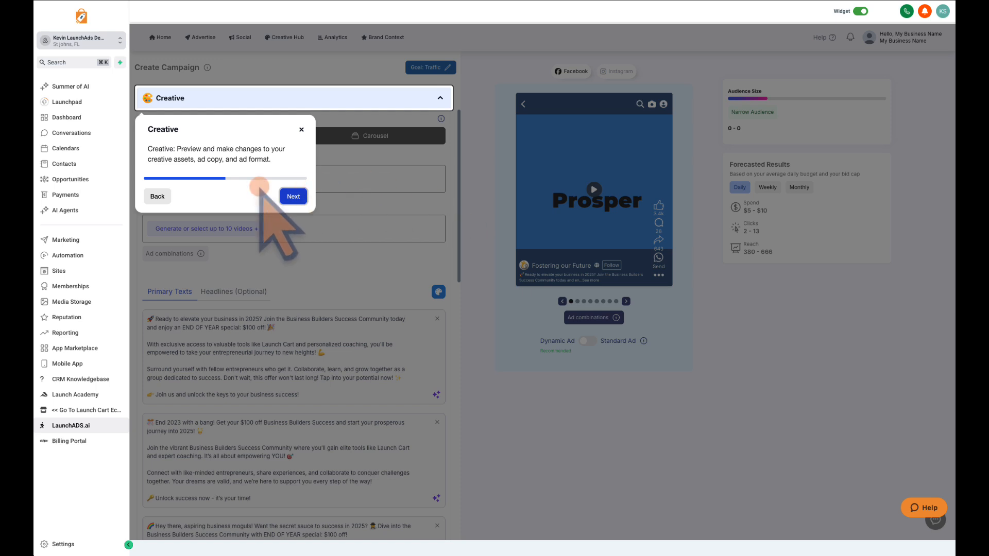
{"action": "left_click", "coordinate": [293, 196]}
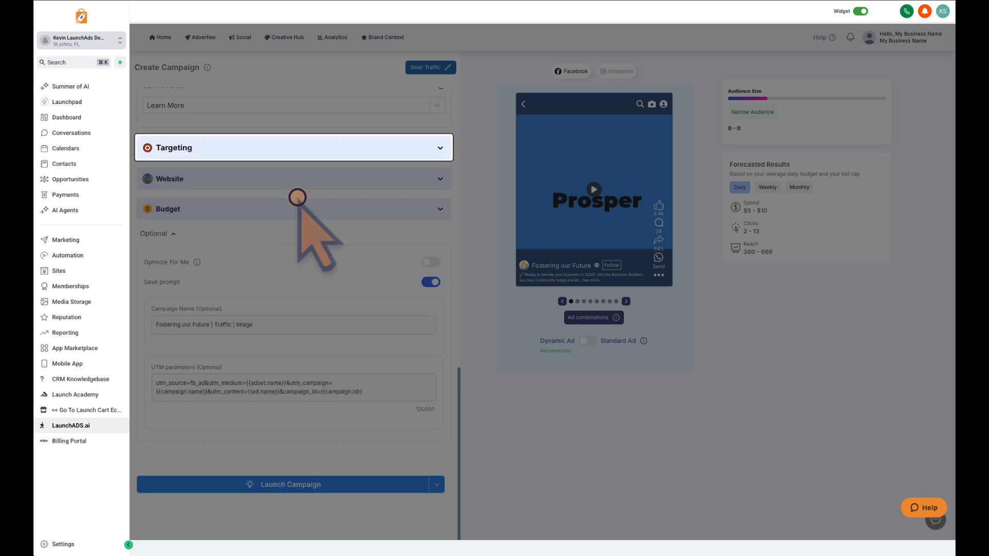
{"action": "left_click", "coordinate": [293, 256]}
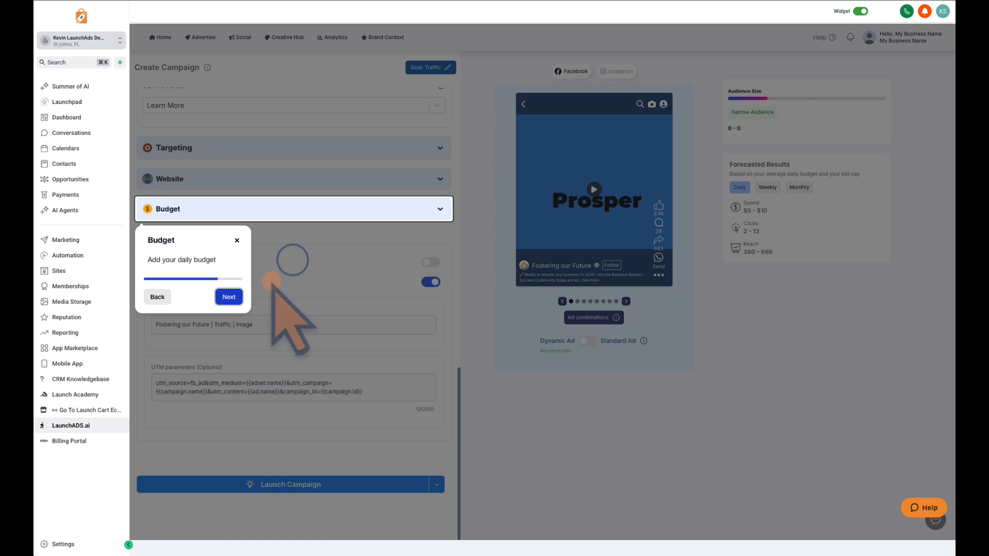
{"action": "left_click", "coordinate": [230, 296]}
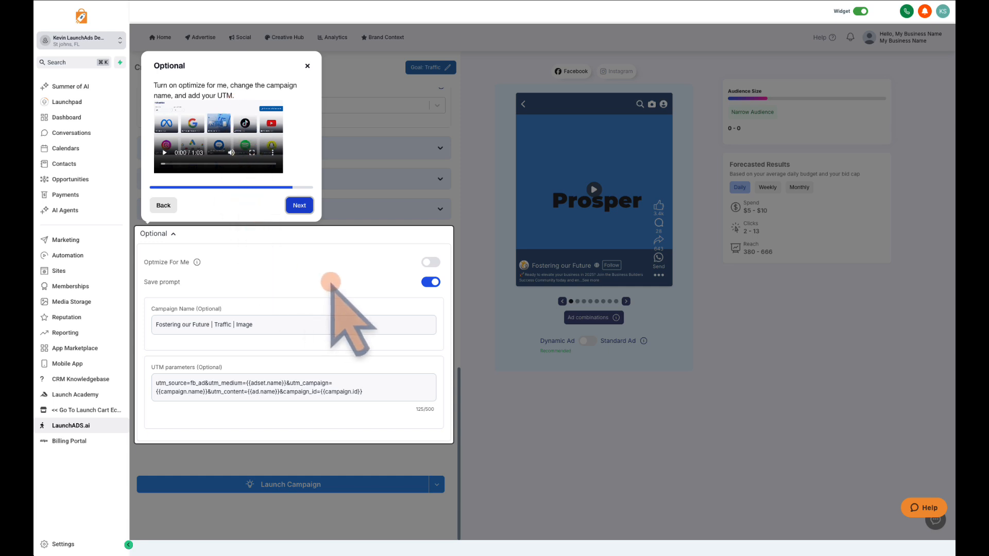
Turn on Optimize For Me, name the campaign "Business Builders | Traffic | Image | Date", and finish the guided tour.
{"action": "left_click", "coordinate": [432, 262]}
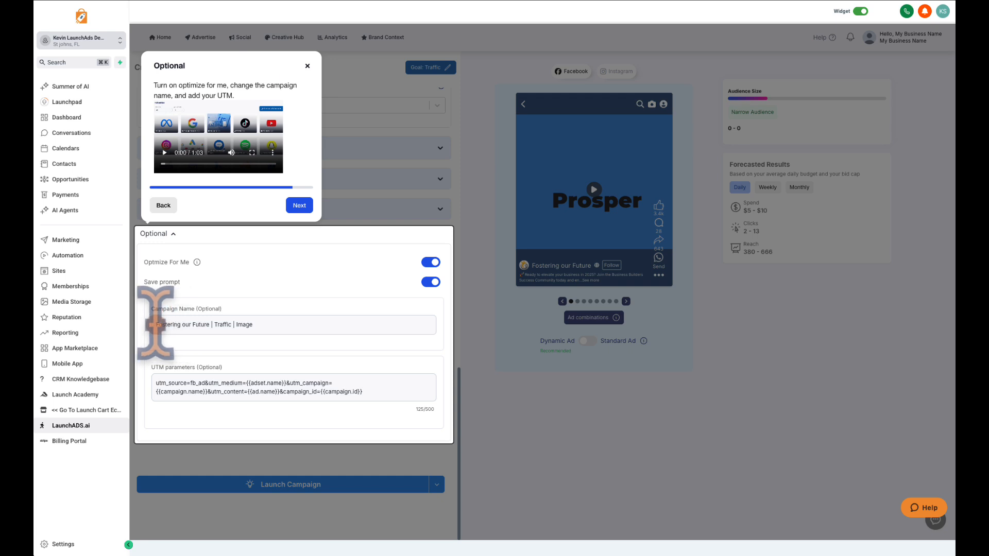
{"action": "left_click_drag", "start_coordinate": [156, 325], "coordinate": [208, 325]}
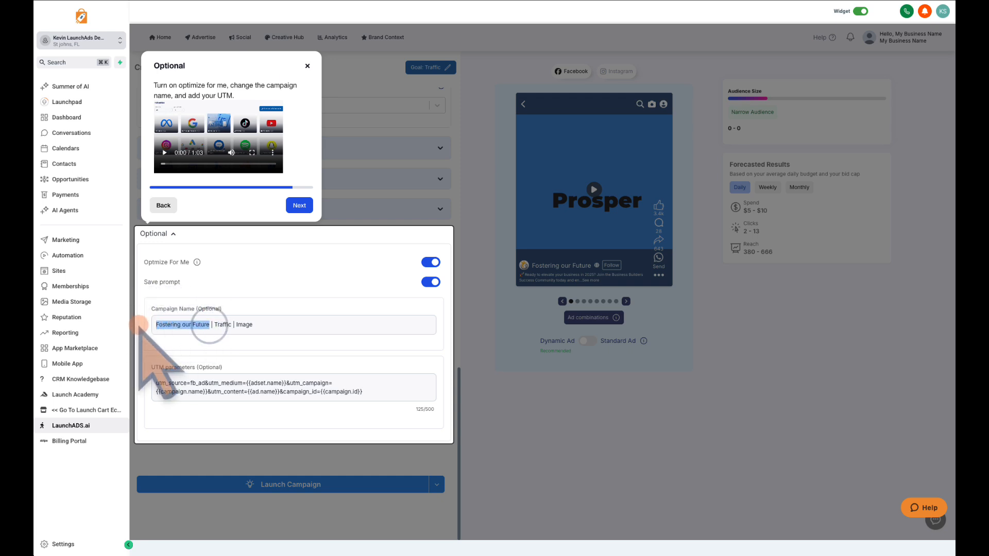
{"action": "type", "text": "Business Builders"}
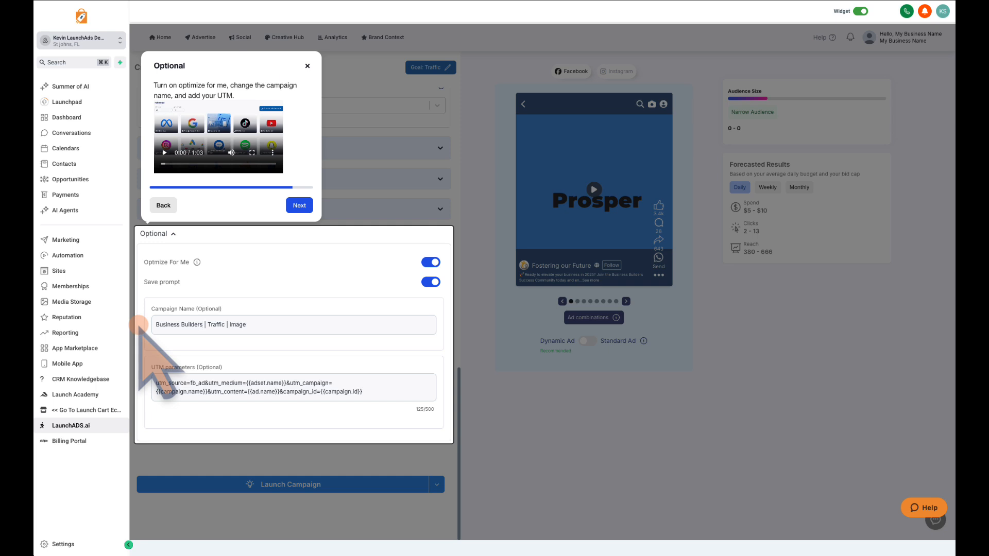
{"action": "double_click", "coordinate": [216, 324]}
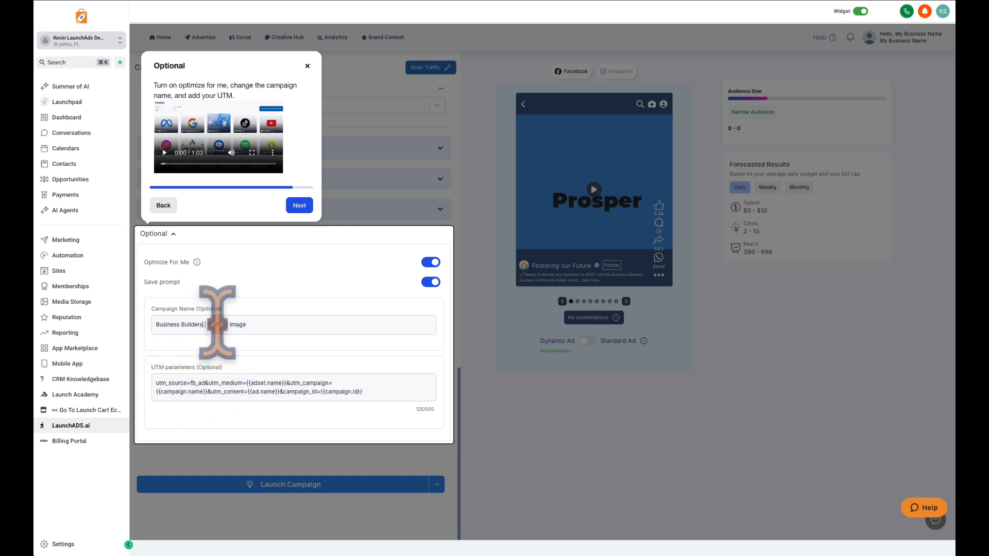
{"action": "left_click_drag", "start_coordinate": [246, 325], "coordinate": [159, 324]}
{"action": "left_click", "coordinate": [252, 325]}
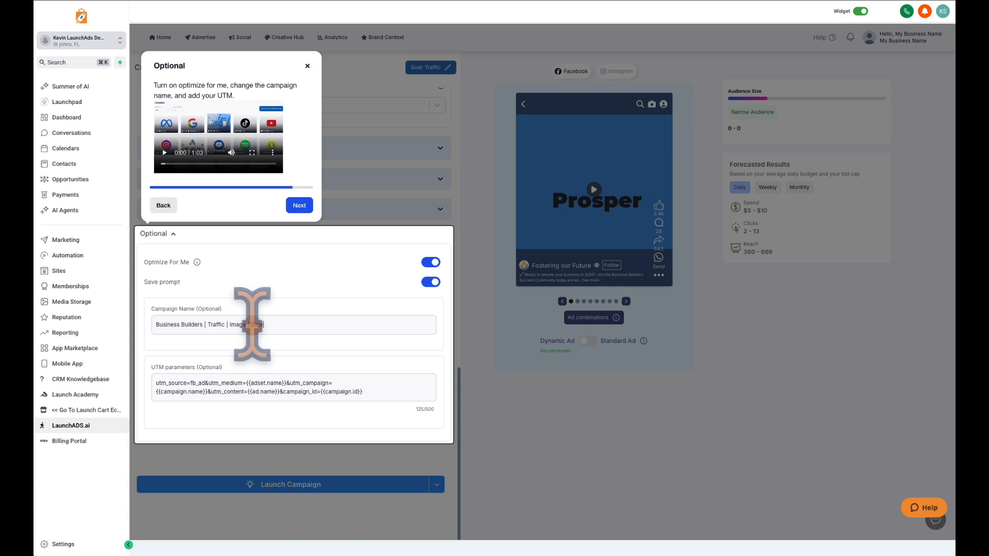
{"action": "left_click", "coordinate": [300, 205]}
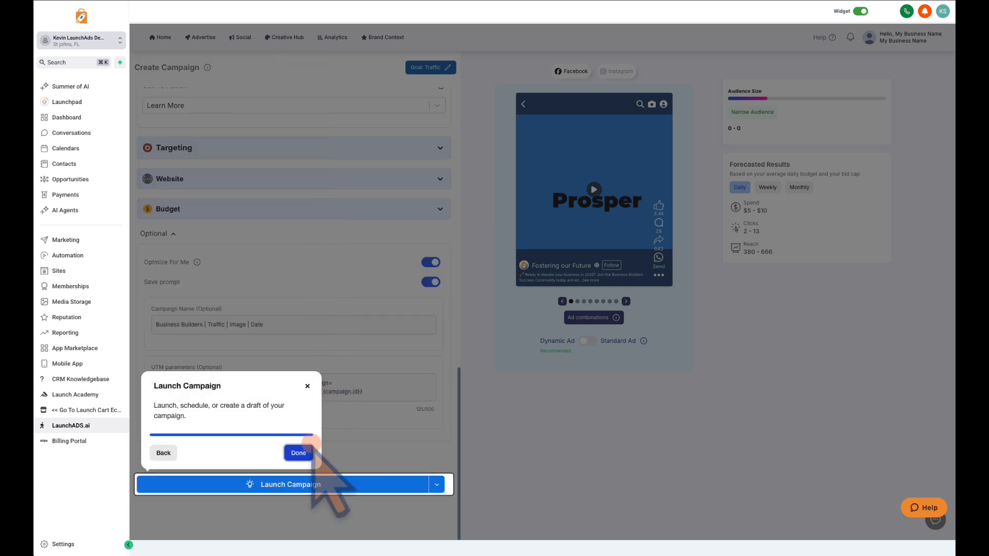
{"action": "left_click", "coordinate": [300, 452]}
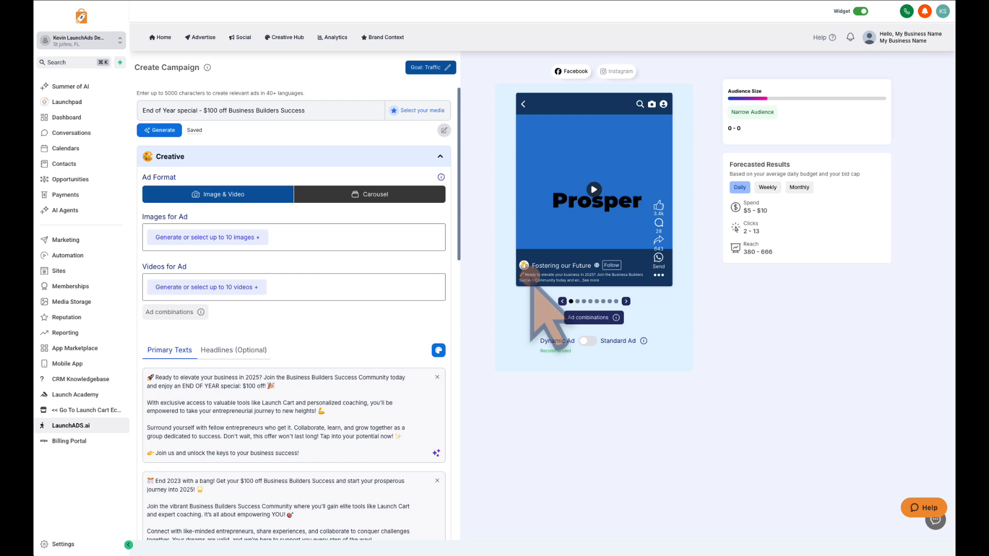
Add three suggested creatives to the ad images: "Unlock Success with Savings", the square "Build & Grow" image and the wide blue "Build your business, thrive together" image.
{"action": "left_click", "coordinate": [214, 236]}
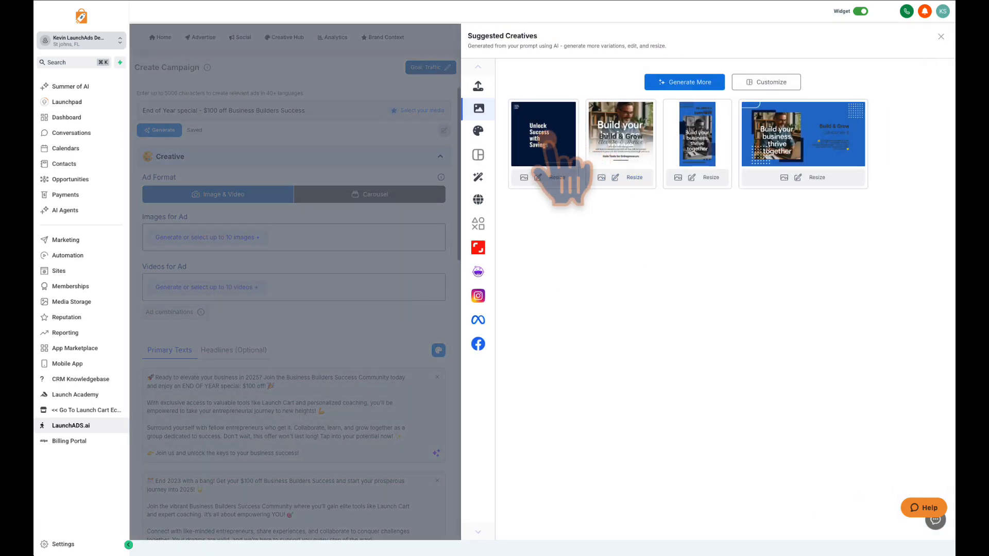
{"action": "left_click", "coordinate": [551, 149]}
{"action": "left_click", "coordinate": [626, 154]}
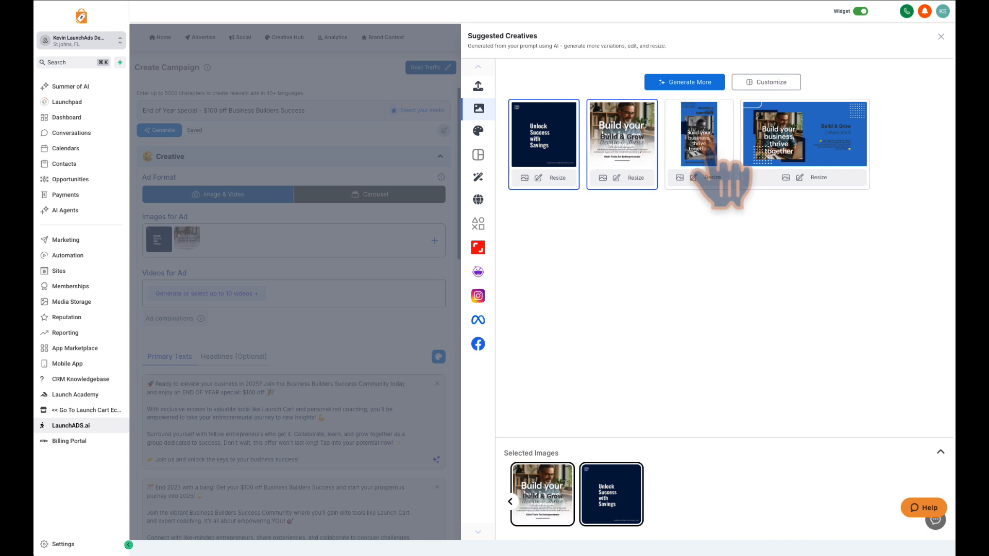
{"action": "left_click", "coordinate": [782, 170]}
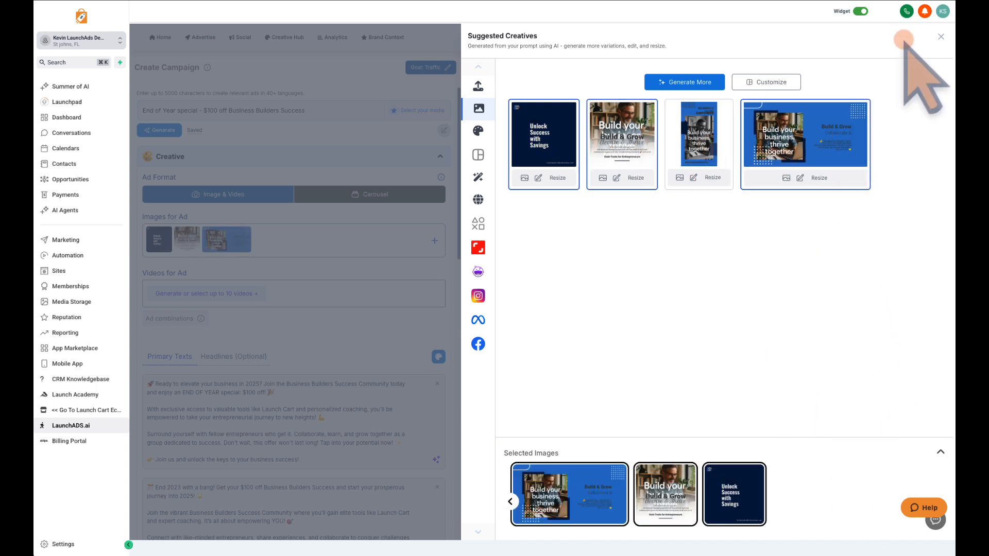
{"action": "left_click", "coordinate": [940, 36]}
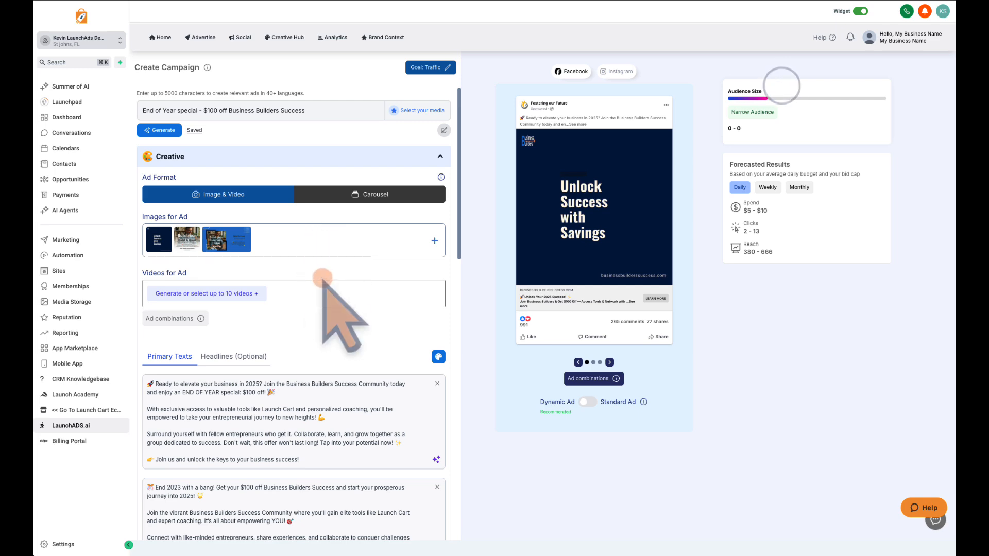
Review the generated primary texts and expand the first one in full in the Facebook ad preview.
{"action": "scroll", "coordinate": [324, 288], "scroll_direction": "down", "scroll_amount": 2}
{"action": "scroll", "coordinate": [323, 288], "scroll_direction": "up", "scroll_amount": 2}
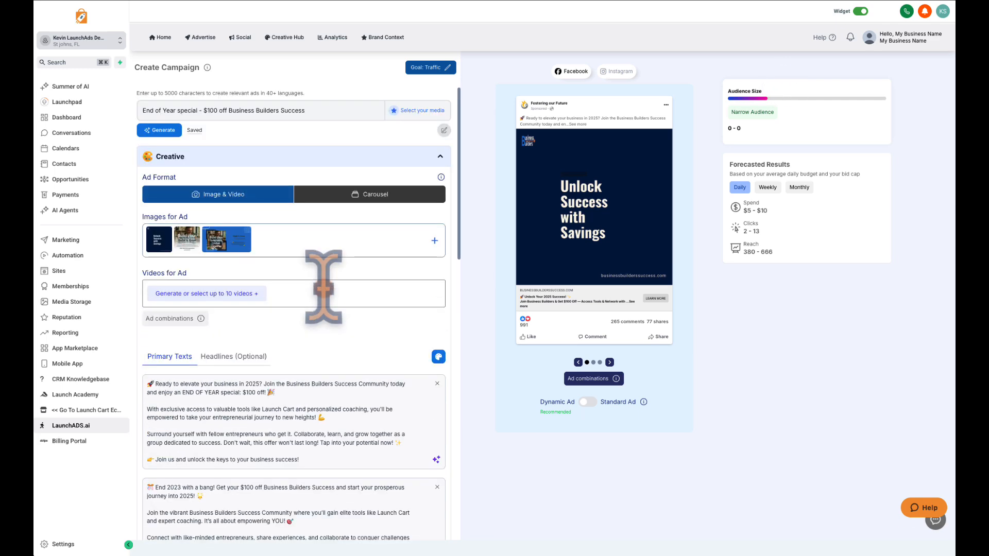
{"action": "scroll", "coordinate": [324, 288], "scroll_direction": "down", "scroll_amount": 5}
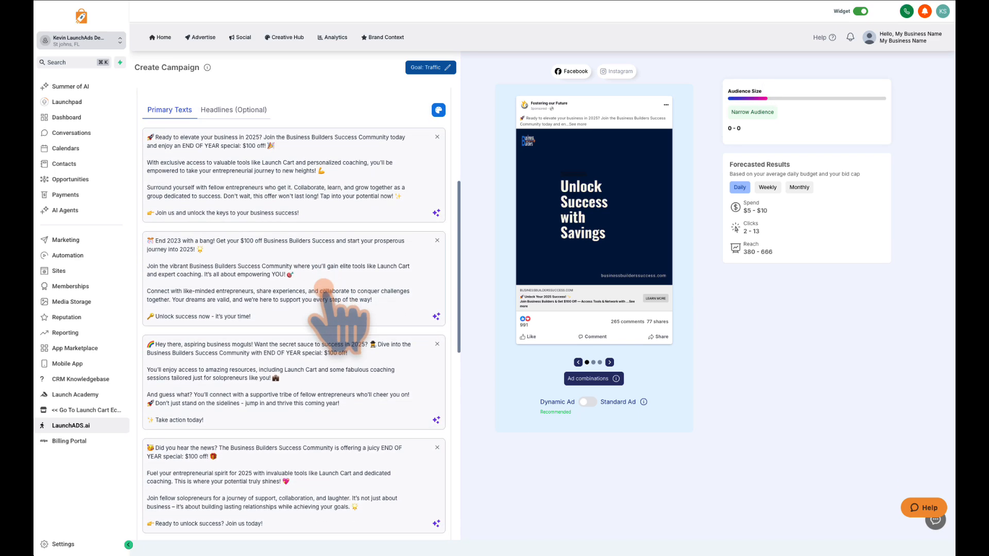
{"action": "left_click_drag", "start_coordinate": [147, 136], "coordinate": [325, 214]}
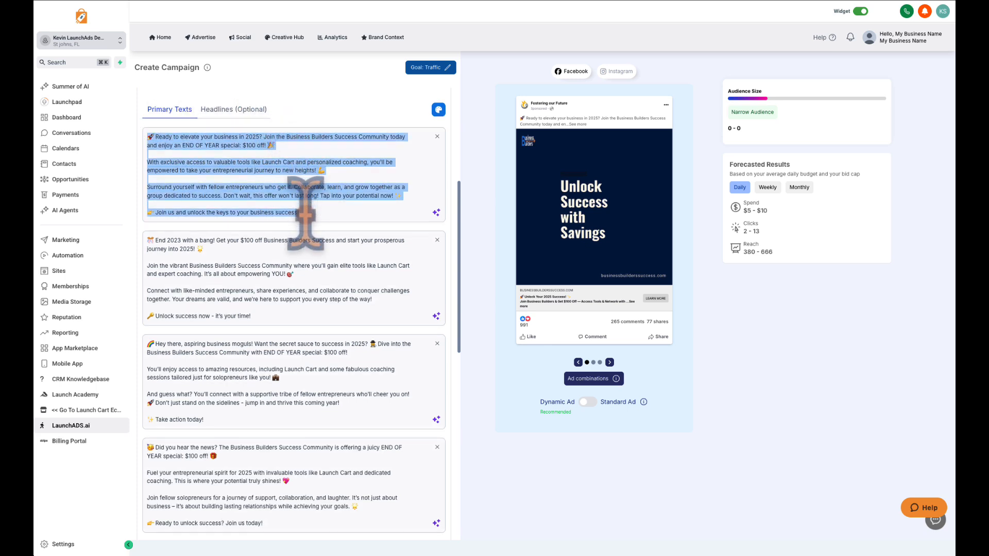
{"action": "left_click", "coordinate": [539, 116]}
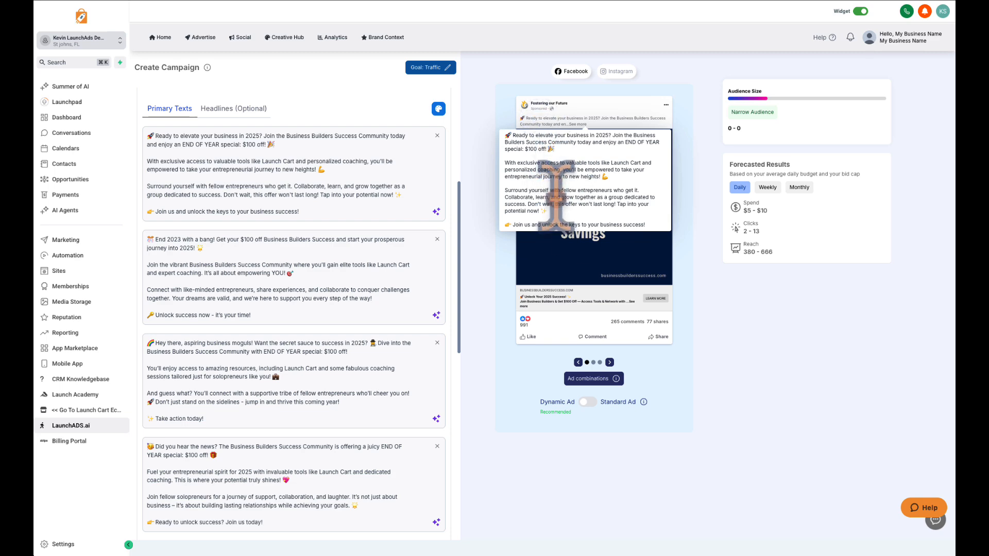
{"action": "scroll", "coordinate": [287, 162], "scroll_direction": "down", "scroll_amount": 3}
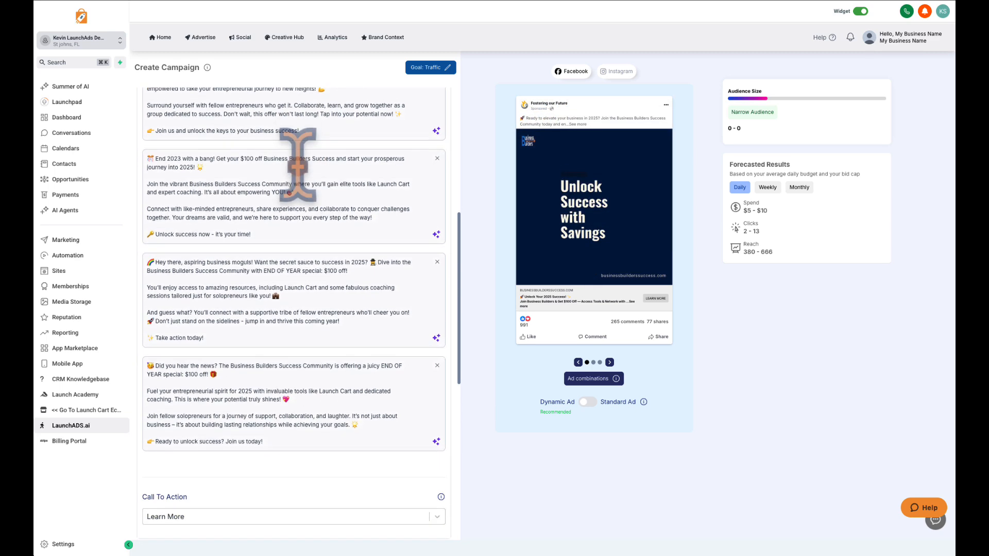
{"action": "scroll", "coordinate": [259, 159], "scroll_direction": "down", "scroll_amount": 2}
{"action": "scroll", "coordinate": [276, 199], "scroll_direction": "up", "scroll_amount": 7}
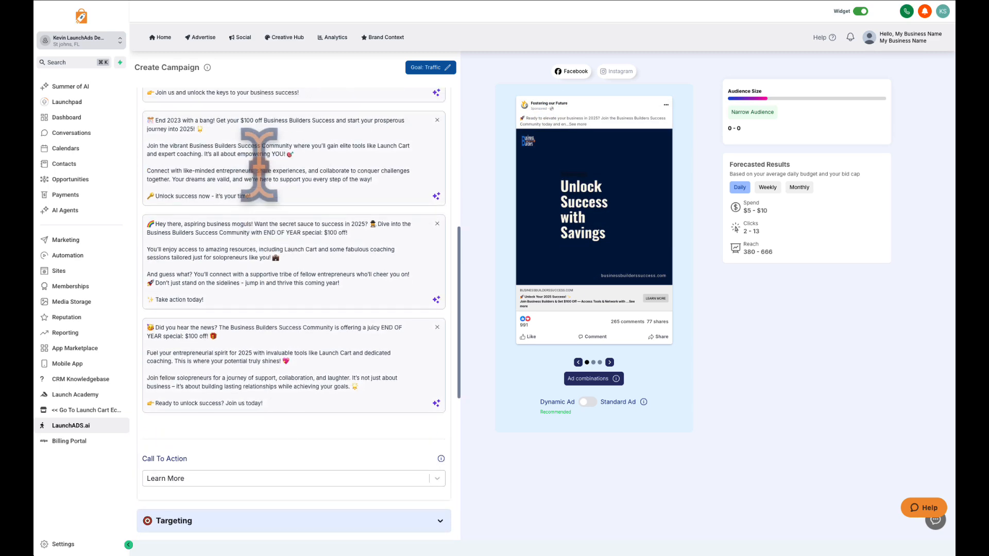
{"action": "scroll", "coordinate": [260, 167], "scroll_direction": "down", "scroll_amount": 12}
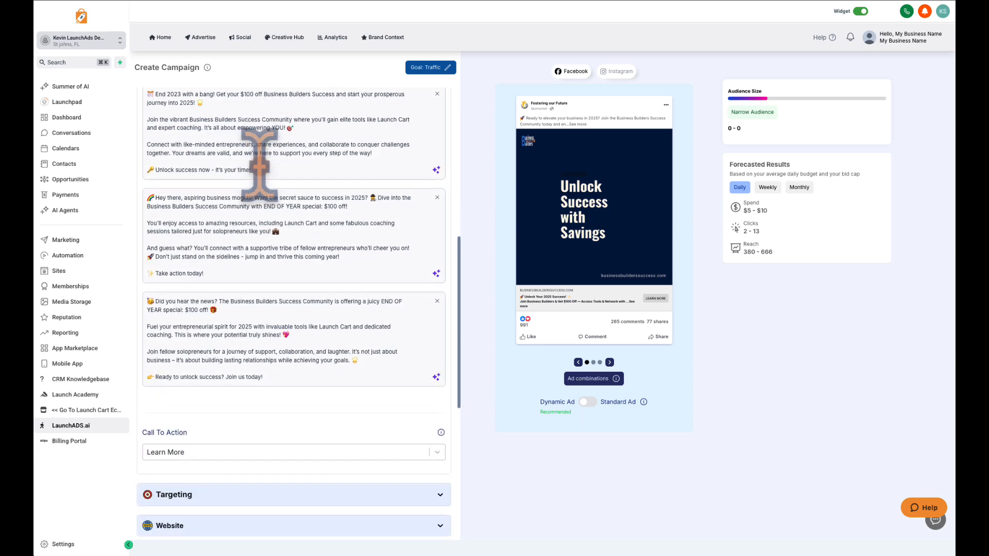
Review the generated optional headlines and compare the first one with the headline in the ad preview.
{"action": "scroll", "coordinate": [259, 165], "scroll_direction": "up", "scroll_amount": 8}
{"action": "left_click", "coordinate": [255, 172]}
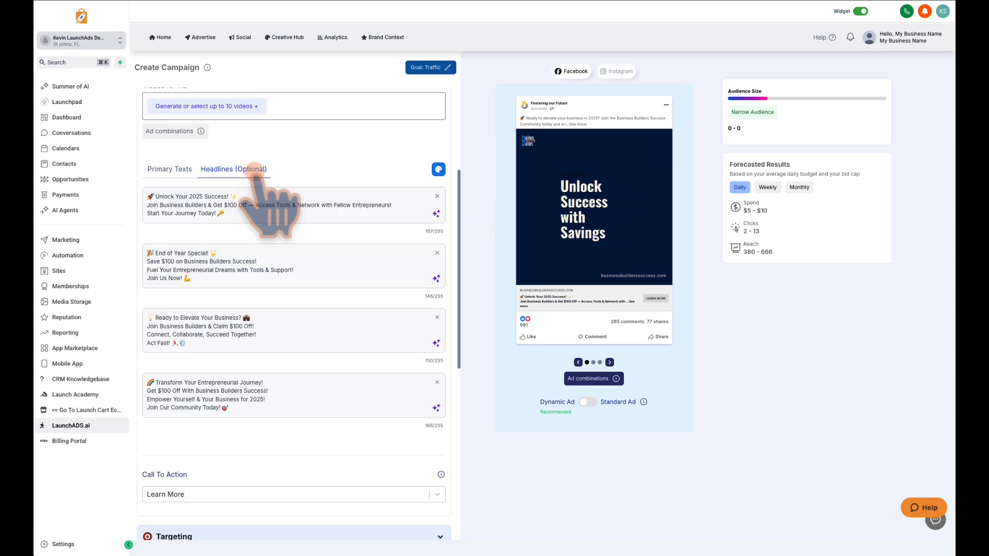
{"action": "left_click", "coordinate": [535, 299]}
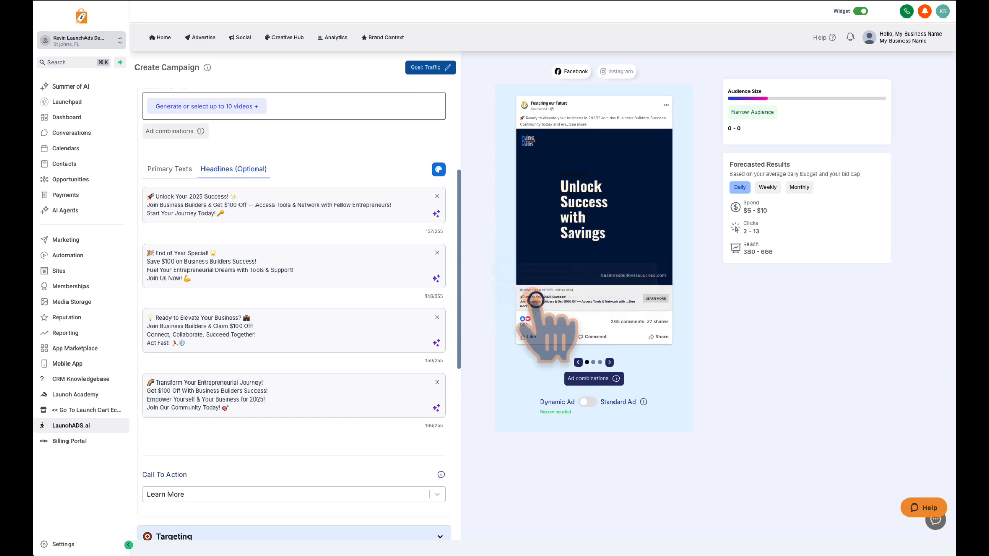
{"action": "scroll", "coordinate": [253, 224], "scroll_direction": "down", "scroll_amount": 3}
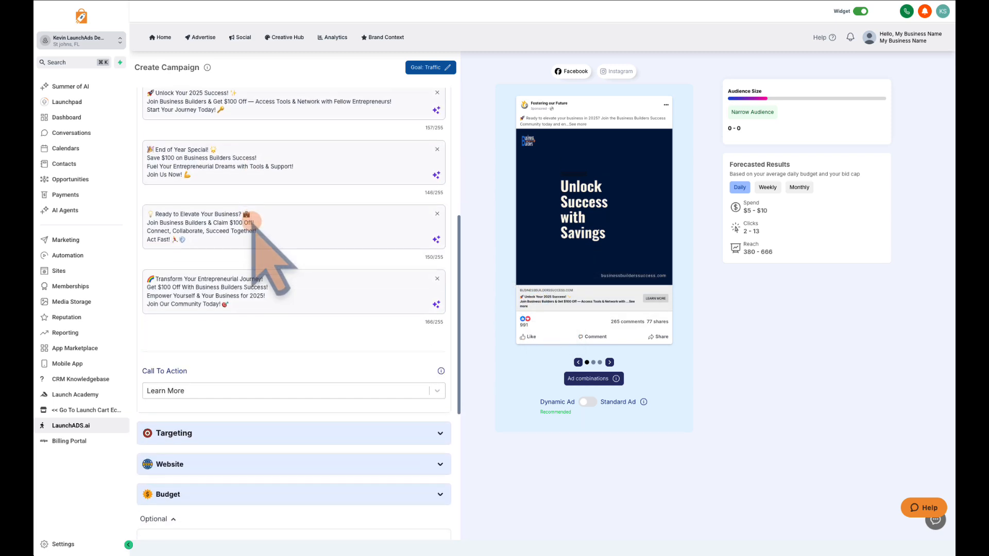
{"action": "scroll", "coordinate": [252, 222], "scroll_direction": "down", "scroll_amount": 2}
{"action": "scroll", "coordinate": [252, 222], "scroll_direction": "up", "scroll_amount": 5}
{"action": "scroll", "coordinate": [251, 221], "scroll_direction": "up", "scroll_amount": 1}
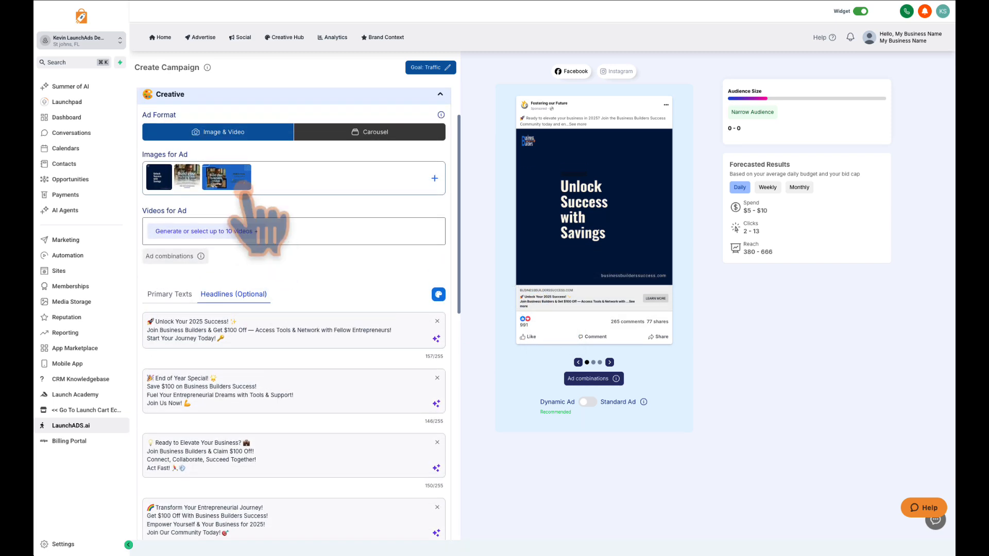
Examine the ad combinations for Feeds, going through every image and text pairing, and close the overview.
{"action": "left_click", "coordinate": [600, 378]}
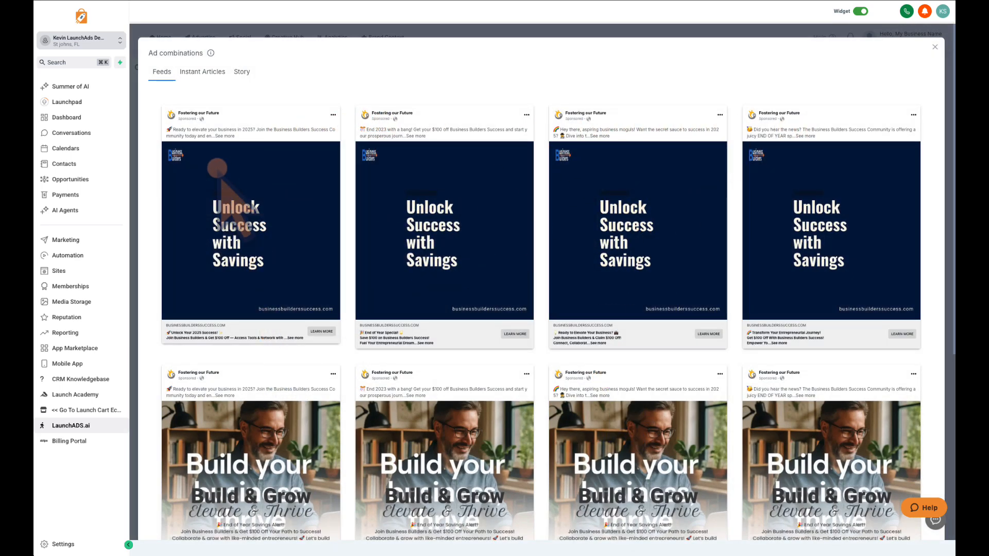
{"action": "scroll", "coordinate": [306, 162], "scroll_direction": "down", "scroll_amount": 5}
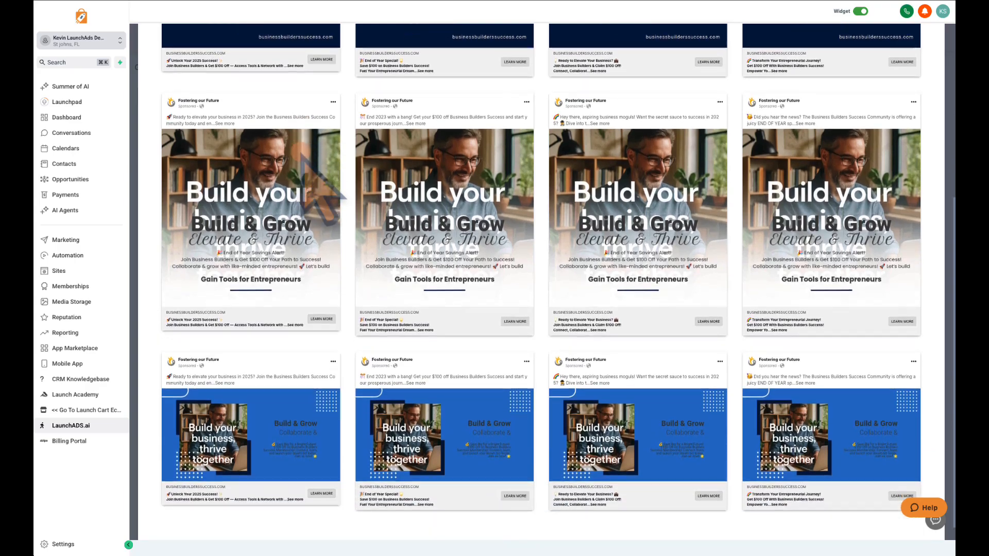
{"action": "scroll", "coordinate": [311, 167], "scroll_direction": "up", "scroll_amount": 5}
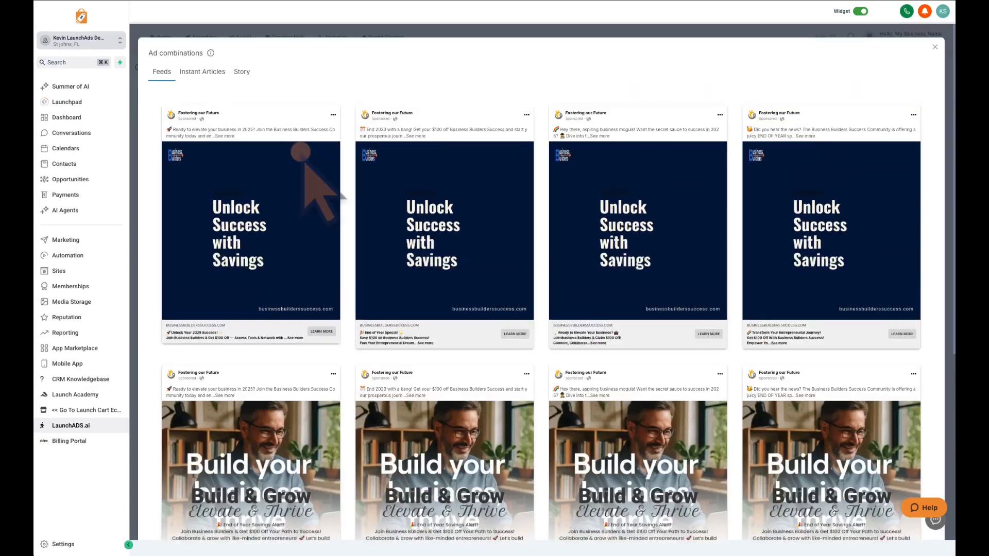
{"action": "scroll", "coordinate": [428, 257], "scroll_direction": "down", "scroll_amount": 5}
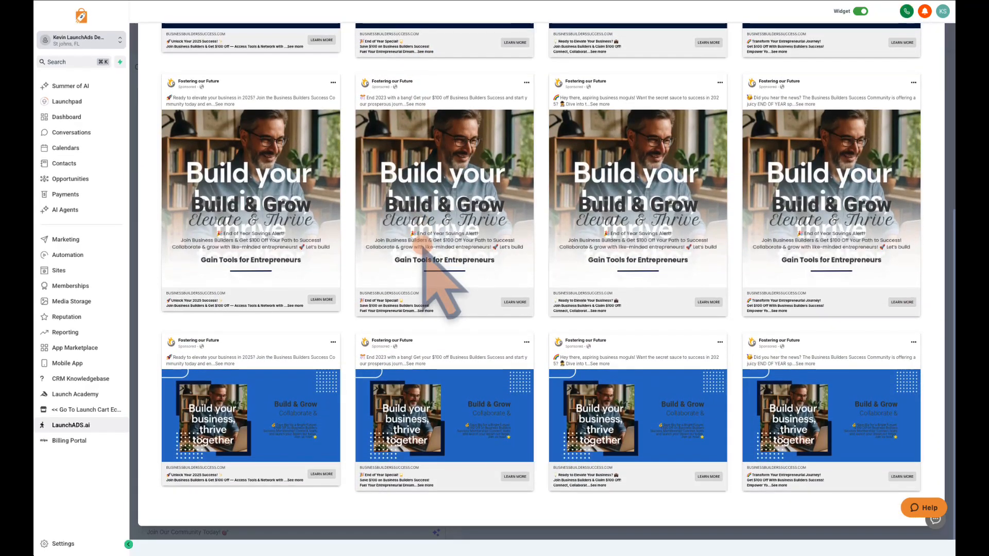
{"action": "scroll", "coordinate": [423, 246], "scroll_direction": "up", "scroll_amount": 5}
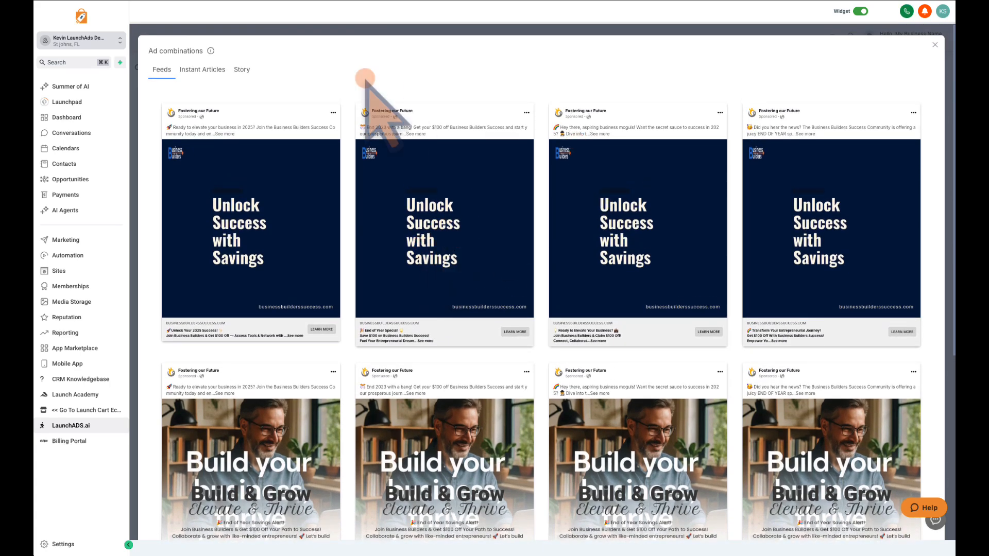
{"action": "left_click", "coordinate": [934, 44]}
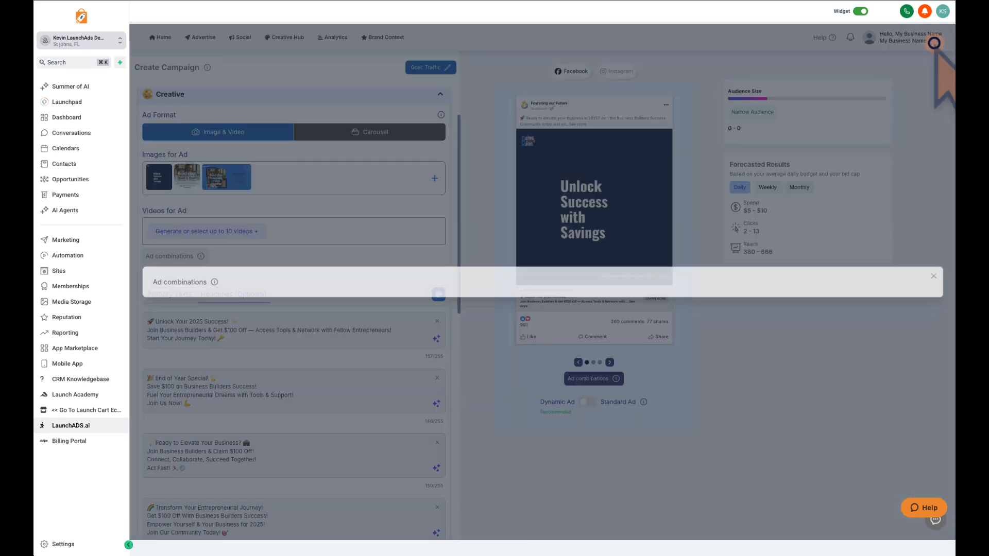
Review the Targeting settings and the destination address in the Website section of the campaign form.
{"action": "scroll", "coordinate": [260, 221], "scroll_direction": "down", "scroll_amount": 1}
{"action": "scroll", "coordinate": [288, 247], "scroll_direction": "up", "scroll_amount": 2}
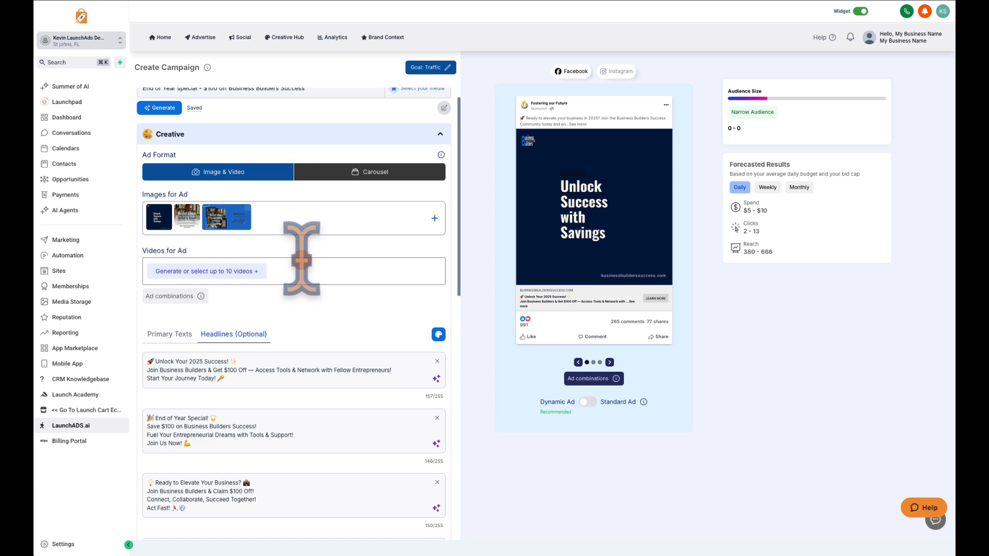
{"action": "scroll", "coordinate": [300, 276], "scroll_direction": "down", "scroll_amount": 8}
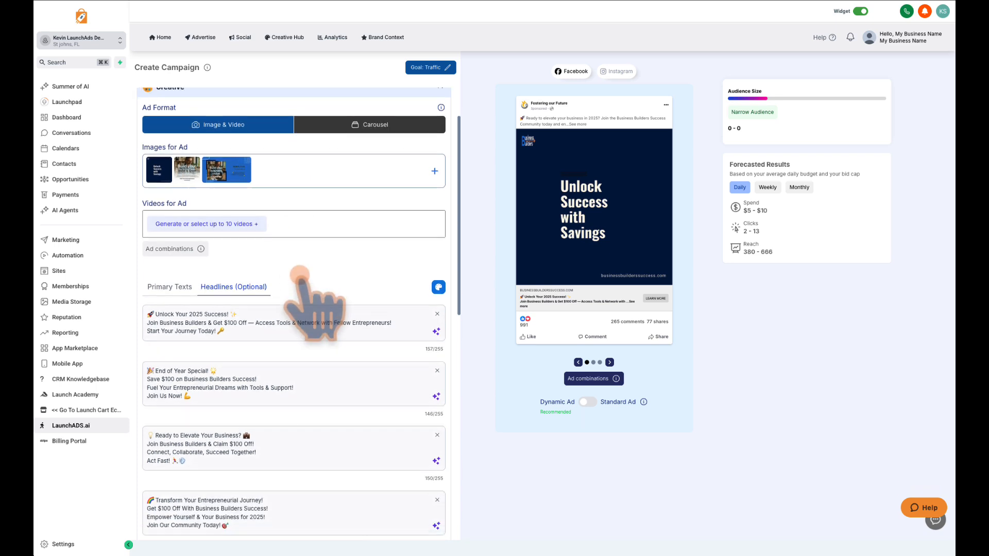
{"action": "scroll", "coordinate": [298, 273], "scroll_direction": "down", "scroll_amount": 1}
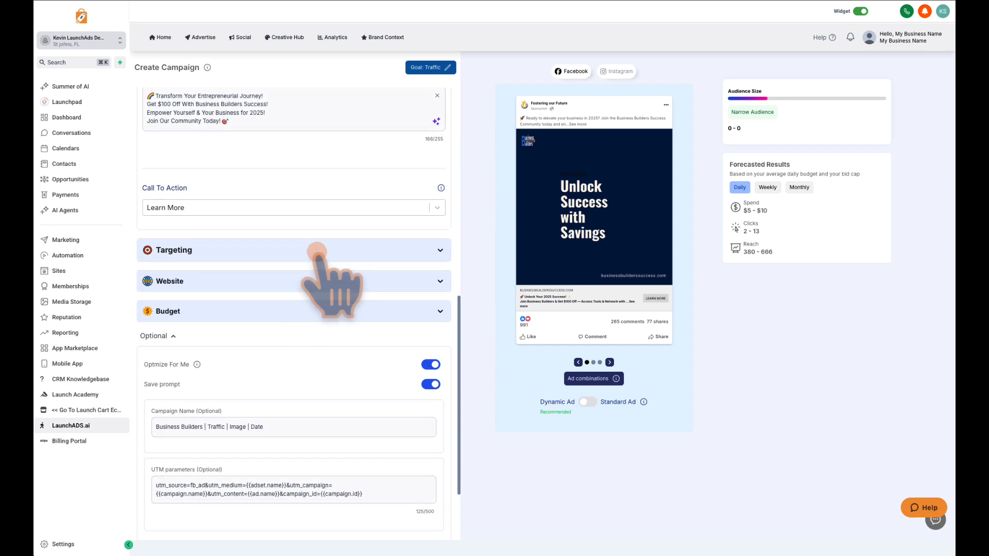
{"action": "left_click", "coordinate": [441, 246]}
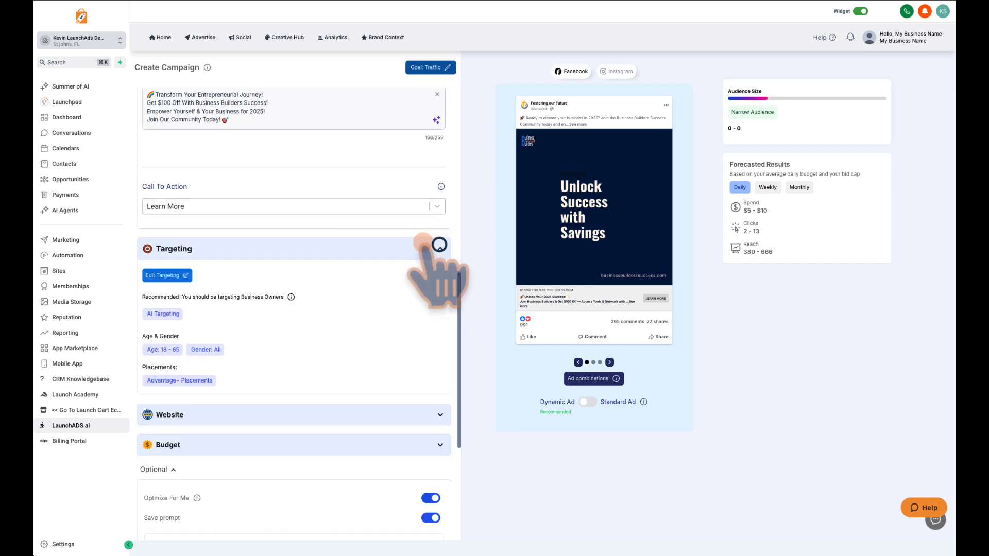
{"action": "scroll", "coordinate": [319, 278], "scroll_direction": "down", "scroll_amount": 2}
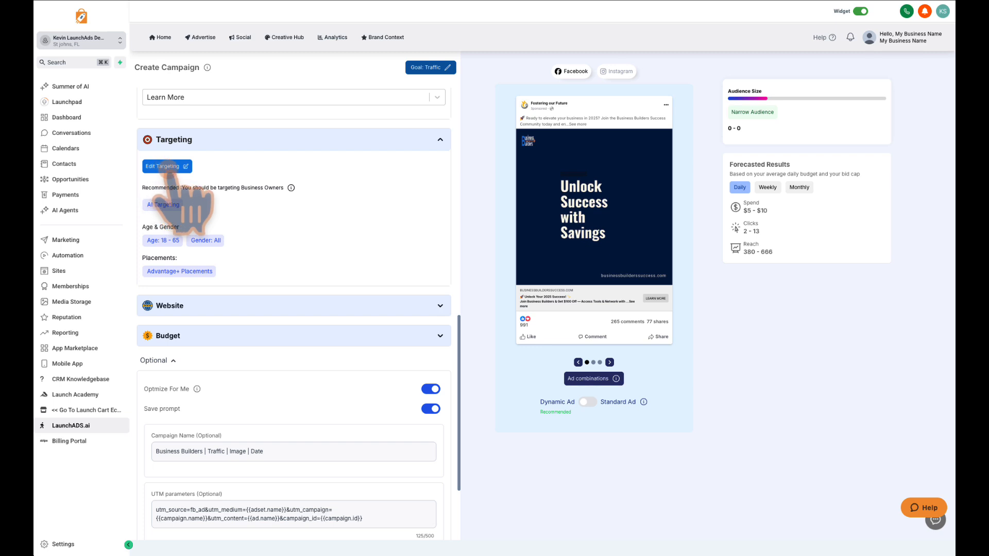
{"action": "scroll", "coordinate": [404, 245], "scroll_direction": "down", "scroll_amount": 3}
{"action": "left_click", "coordinate": [409, 184]}
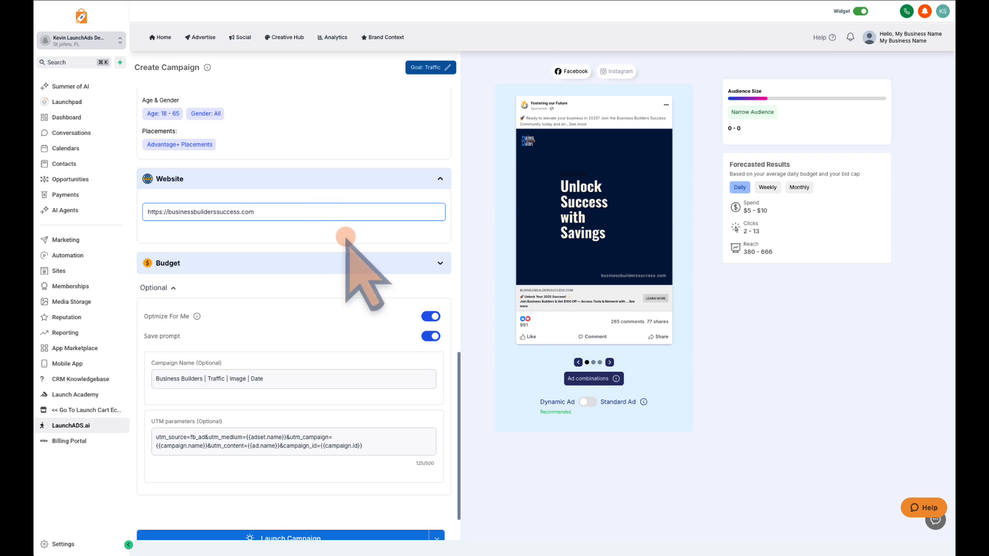
Set the campaign's daily budget to 5 USD.
{"action": "left_click", "coordinate": [392, 262]}
{"action": "left_click", "coordinate": [181, 202]}
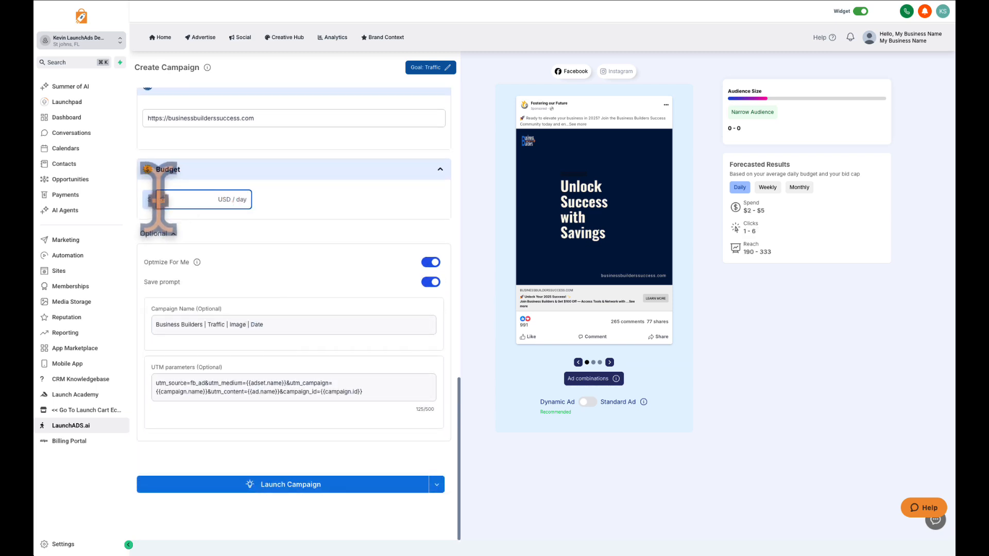
{"action": "key", "text": "Tab"}
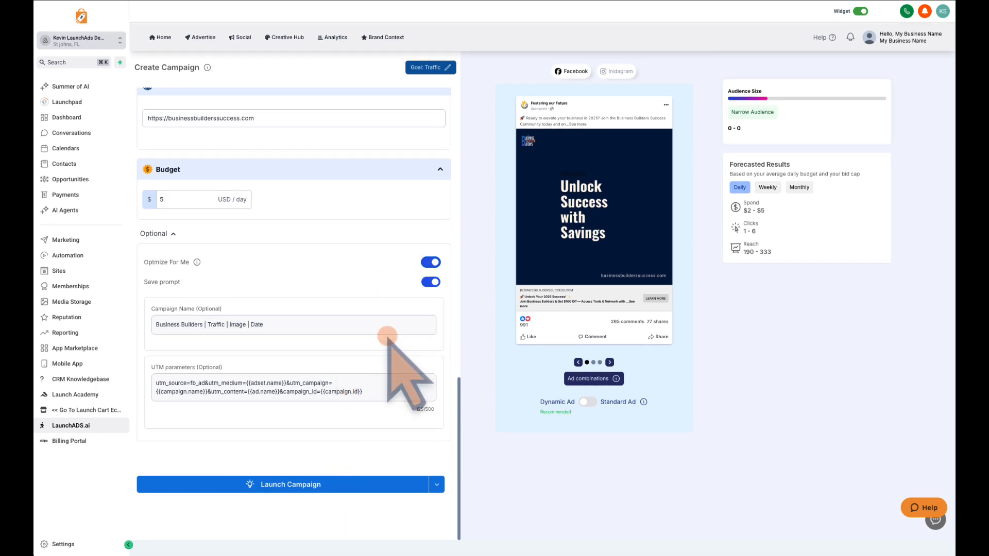
Check the forecasted spend, clicks and reach for the campaign on a weekly basis.
{"action": "scroll", "coordinate": [387, 335], "scroll_direction": "up", "scroll_amount": 15}
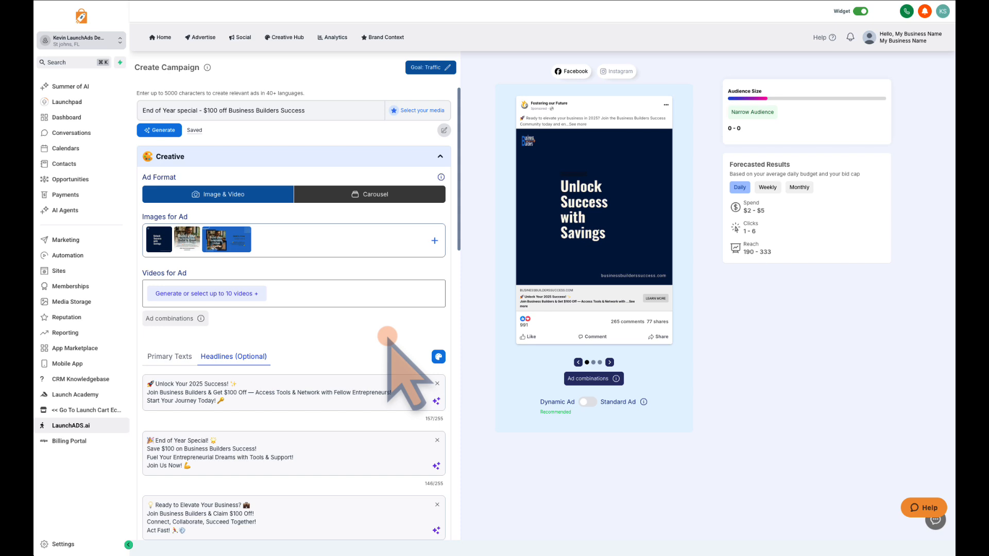
{"action": "scroll", "coordinate": [387, 336], "scroll_direction": "down", "scroll_amount": 3}
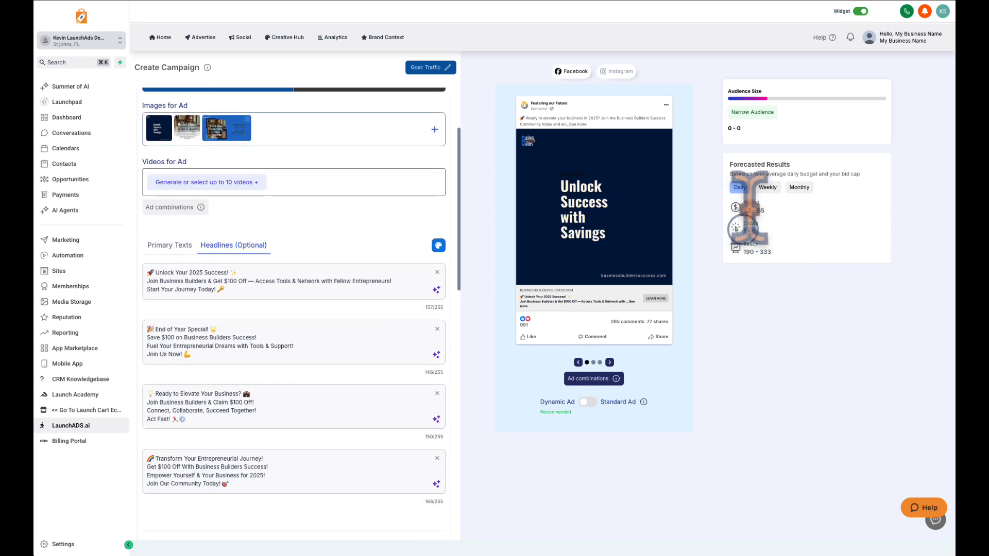
{"action": "left_click", "coordinate": [767, 187]}
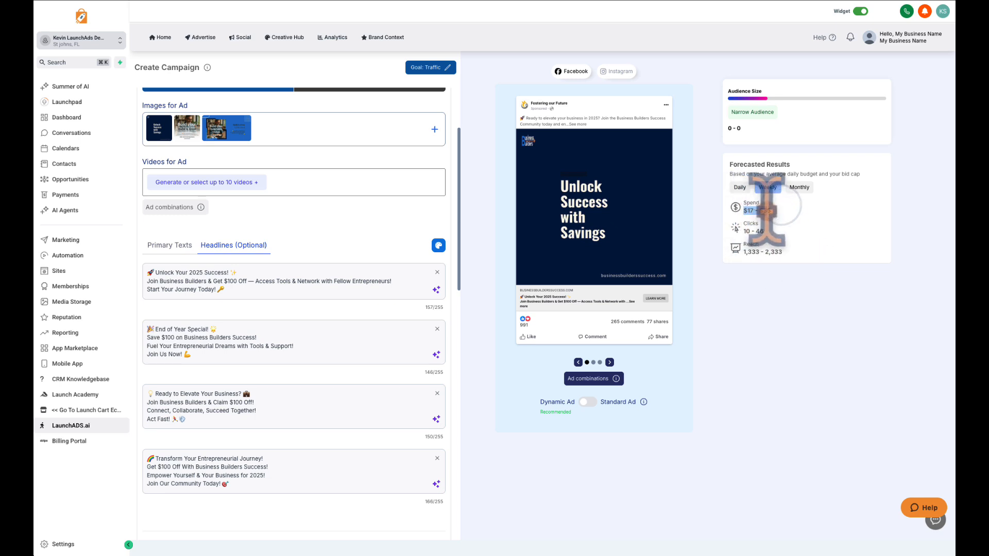
{"action": "left_click", "coordinate": [777, 212]}
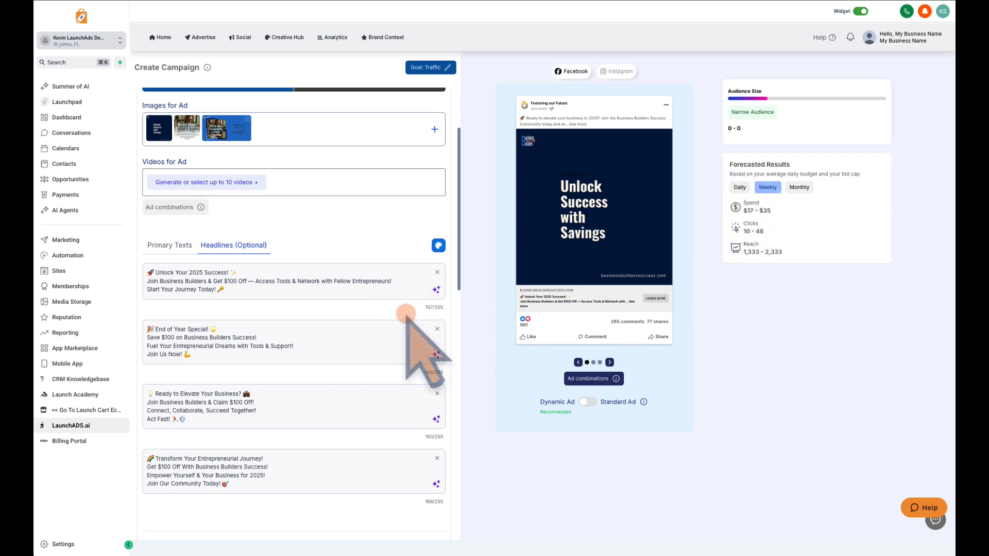
Open the campaign launch confirmation and dismiss it without launching the ad.
{"action": "scroll", "coordinate": [406, 315], "scroll_direction": "down", "scroll_amount": 15}
{"action": "left_click", "coordinate": [294, 489]}
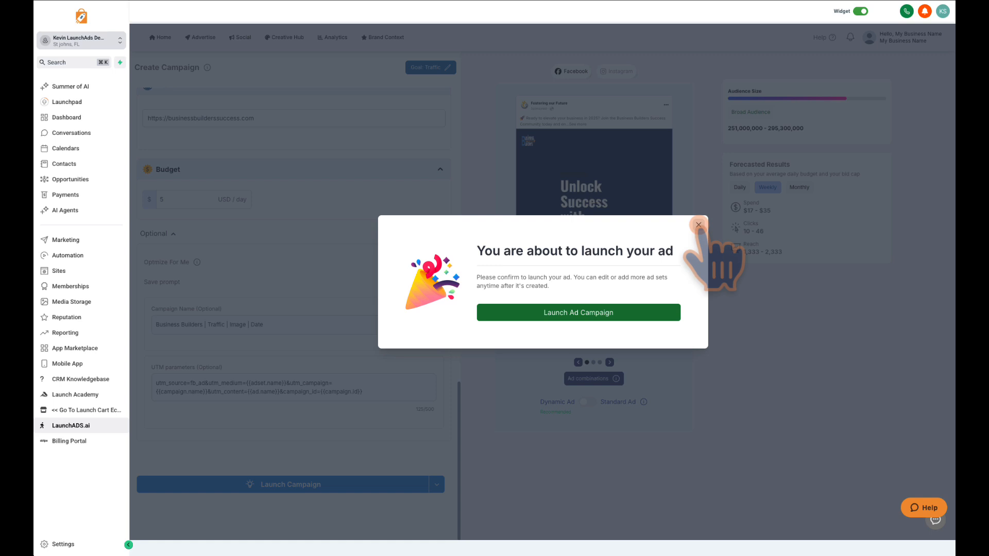
{"action": "left_click", "coordinate": [698, 225]}
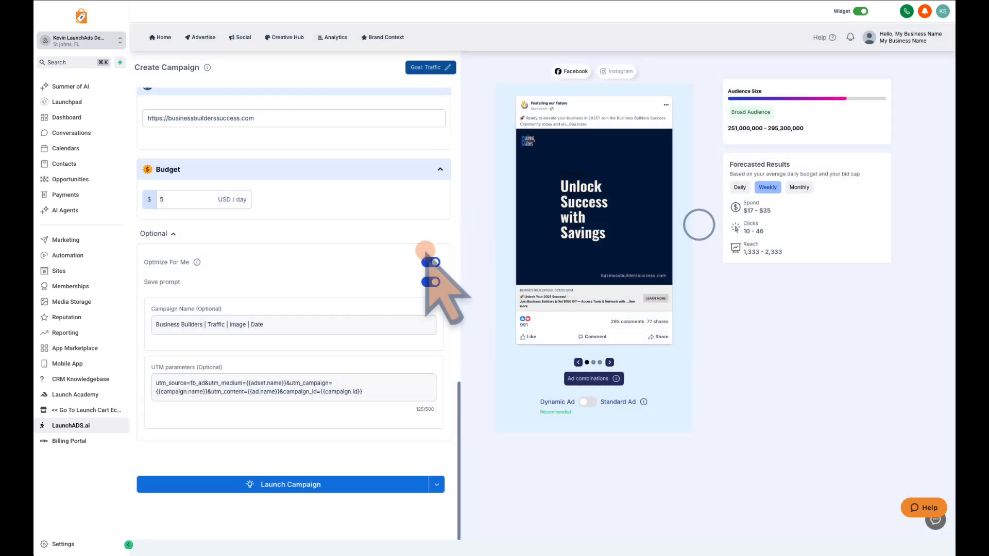
View the advertising analytics page and browse the tutorial videos in the profile's Resources.
{"action": "left_click", "coordinate": [334, 38]}
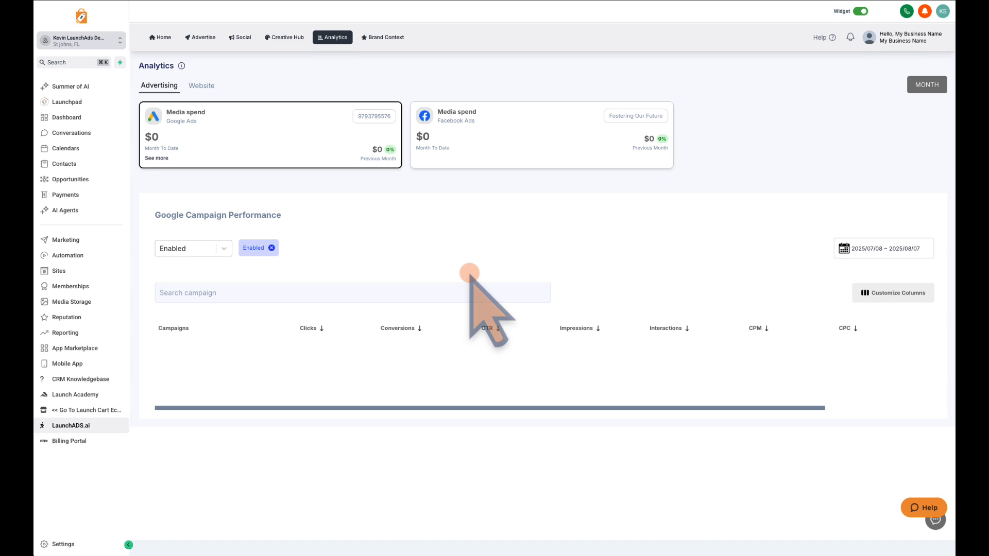
{"action": "left_click", "coordinate": [900, 41]}
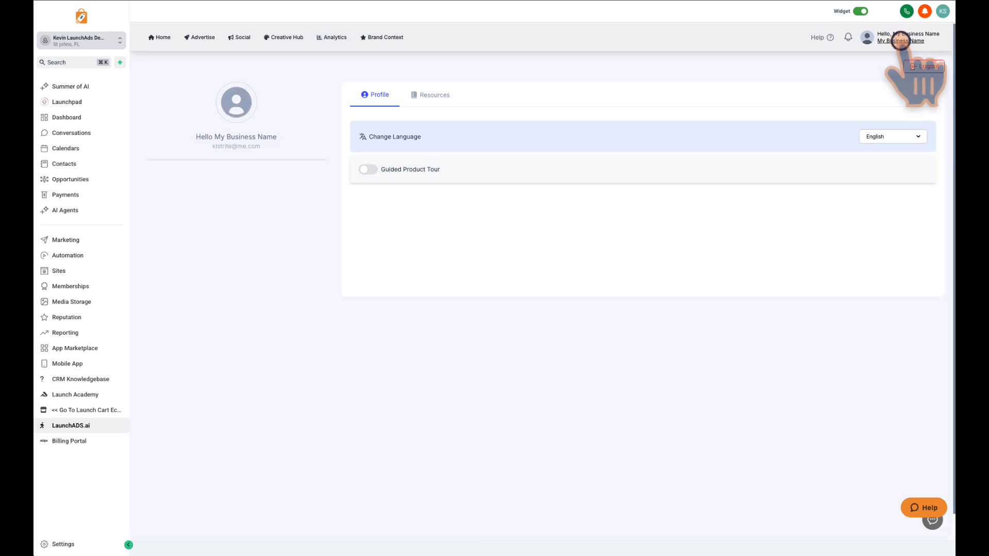
{"action": "left_click", "coordinate": [442, 95]}
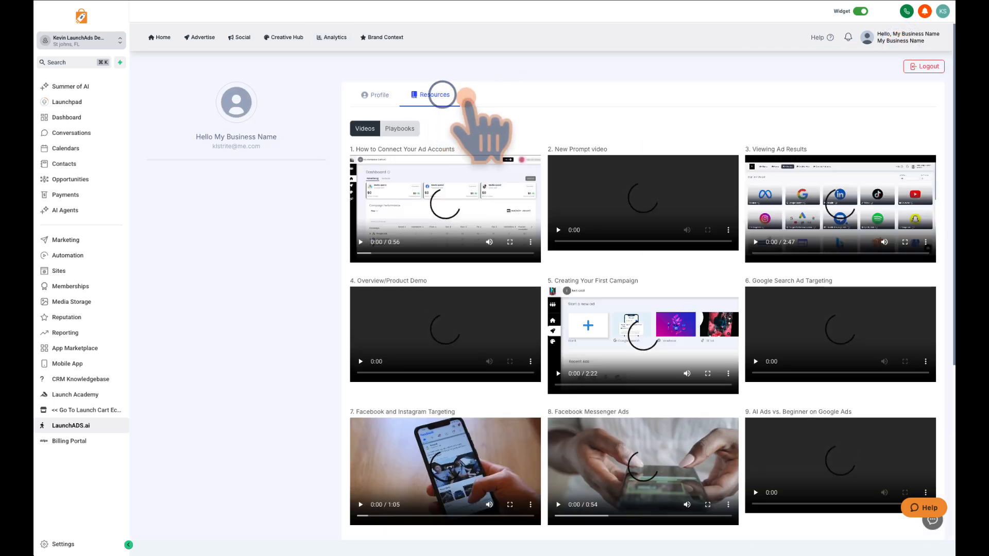
{"action": "scroll", "coordinate": [685, 128], "scroll_direction": "down", "scroll_amount": 1}
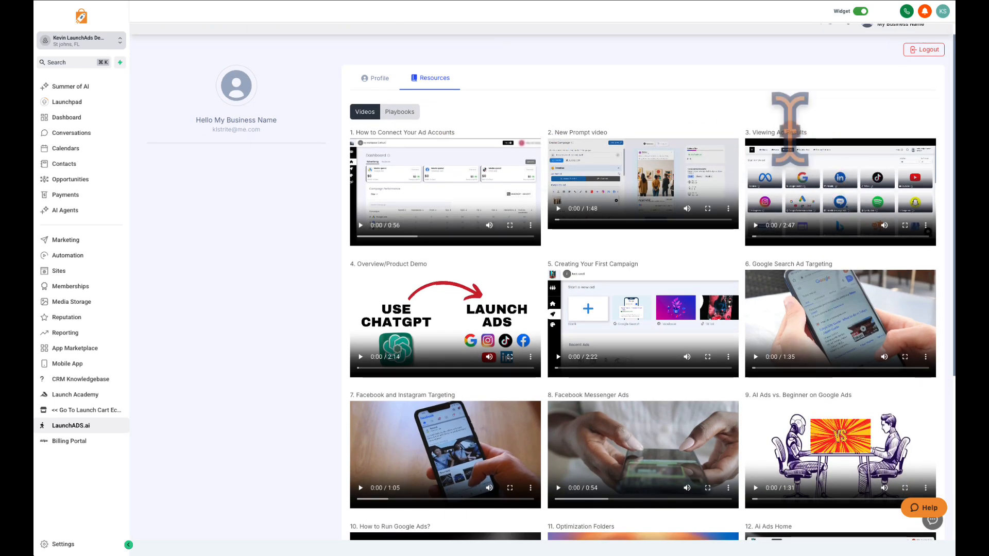
{"action": "scroll", "coordinate": [764, 102], "scroll_direction": "up", "scroll_amount": 1}
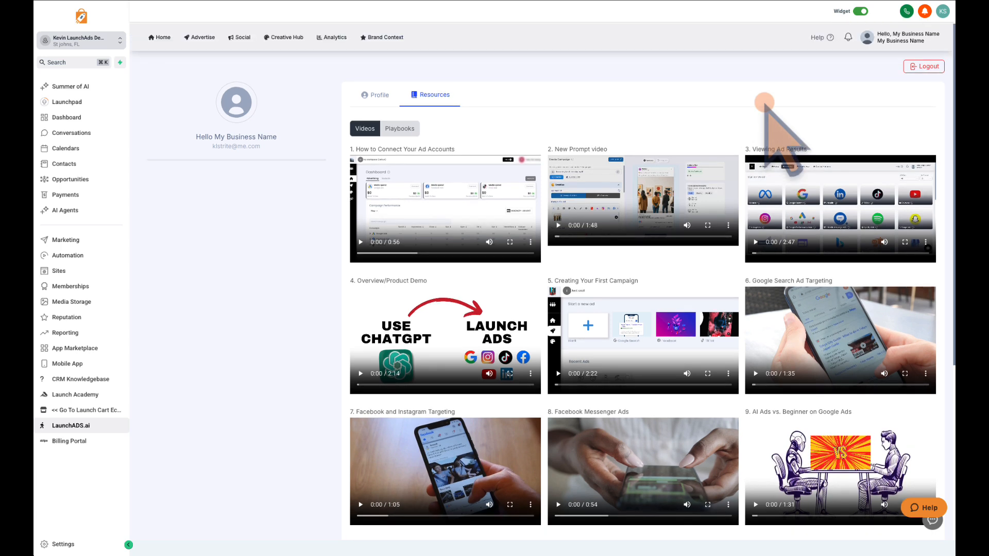